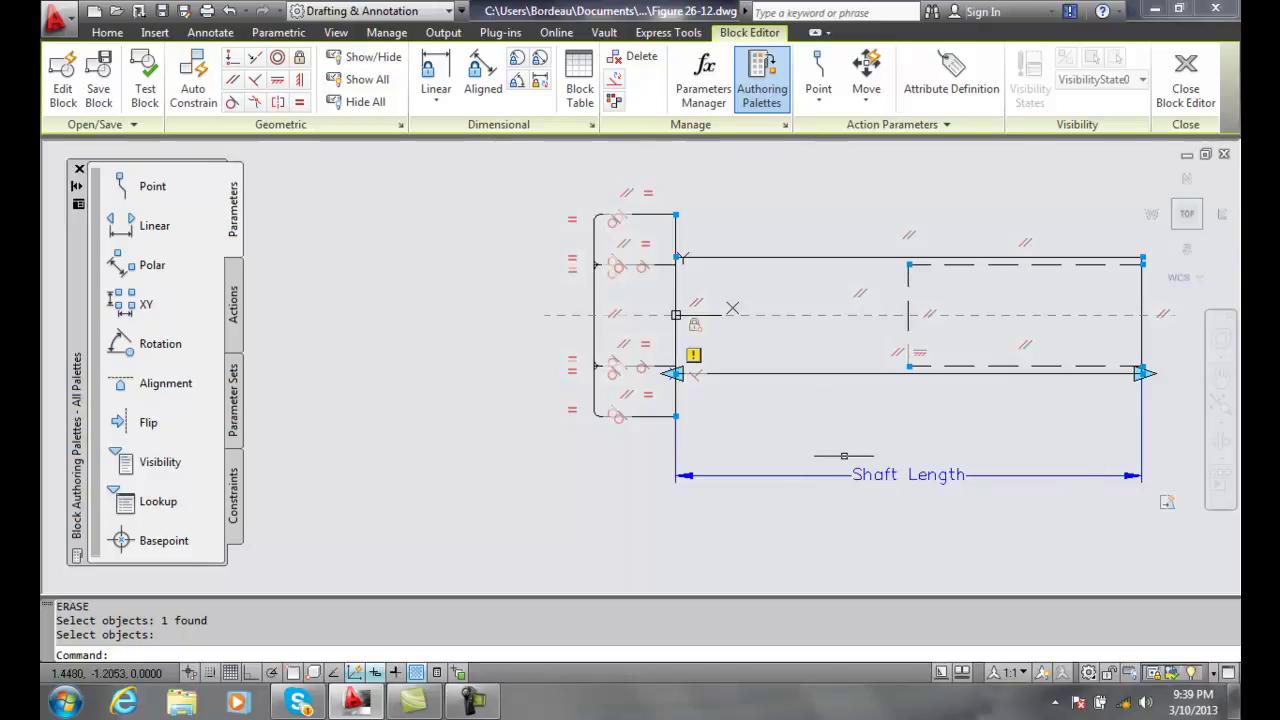
Step: Start a second linear parameter with its base location set to Midpoint
click(674, 378)
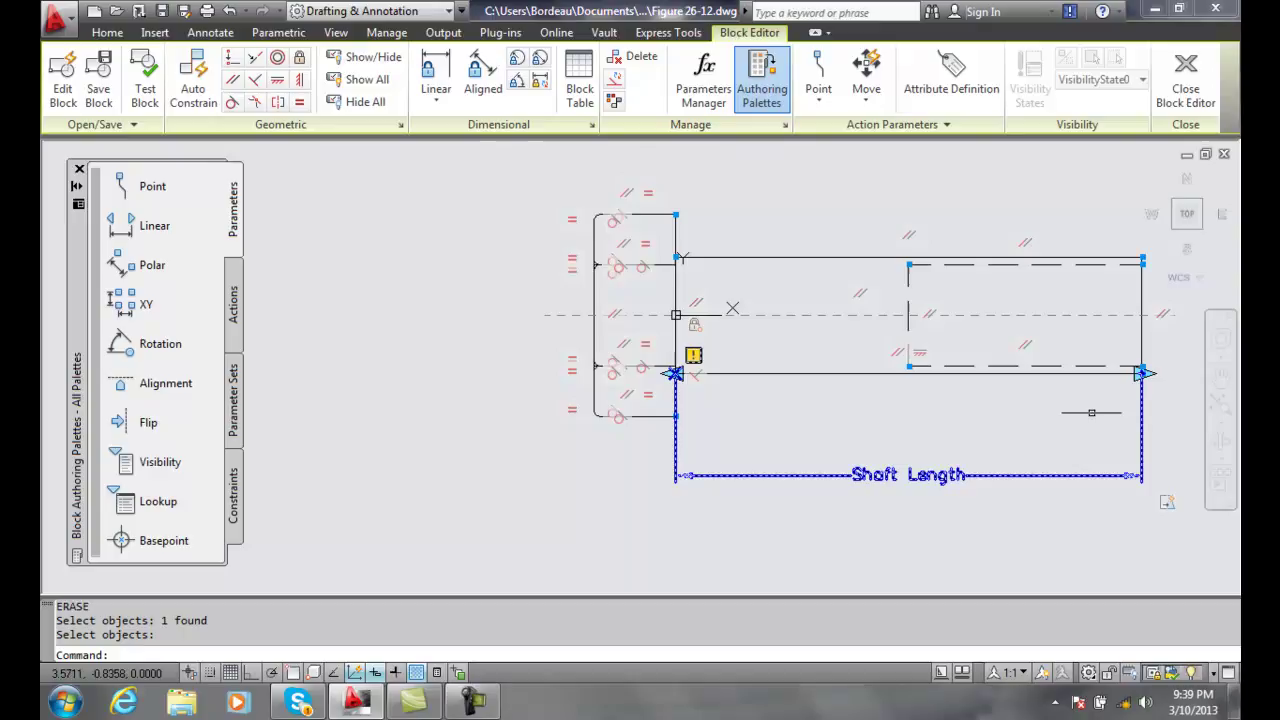
key(Escape)
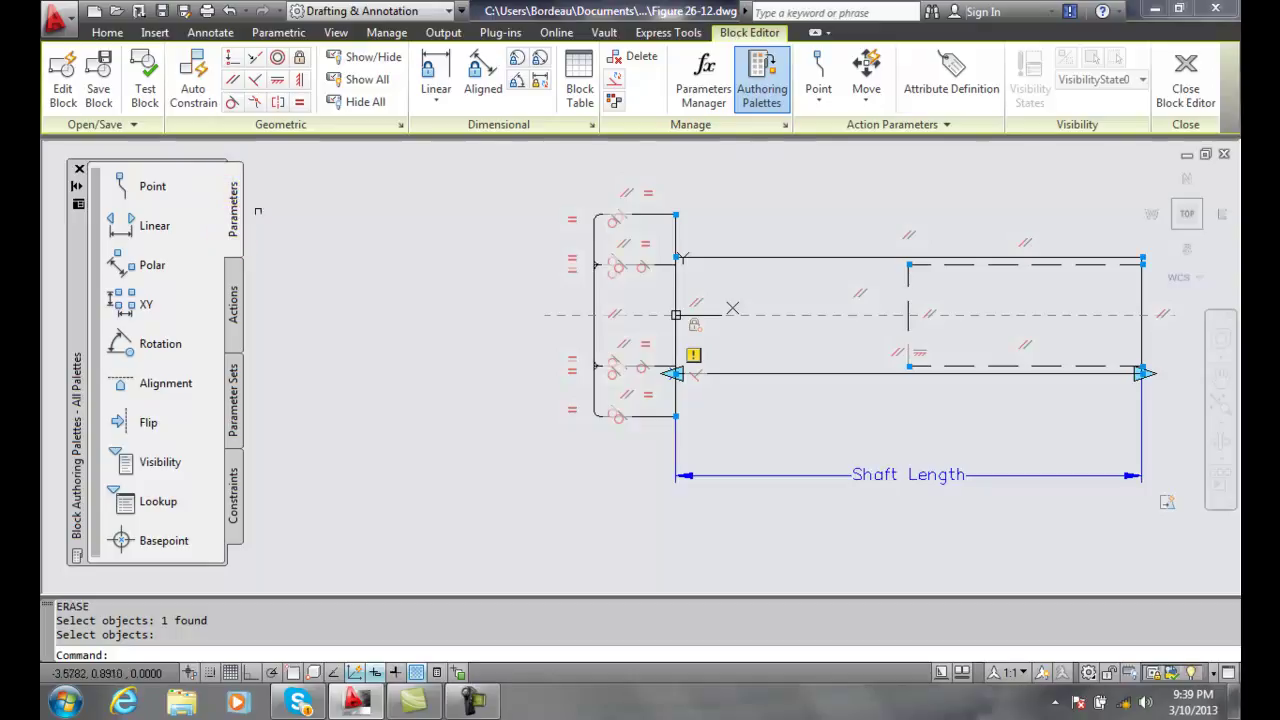
click(165, 227)
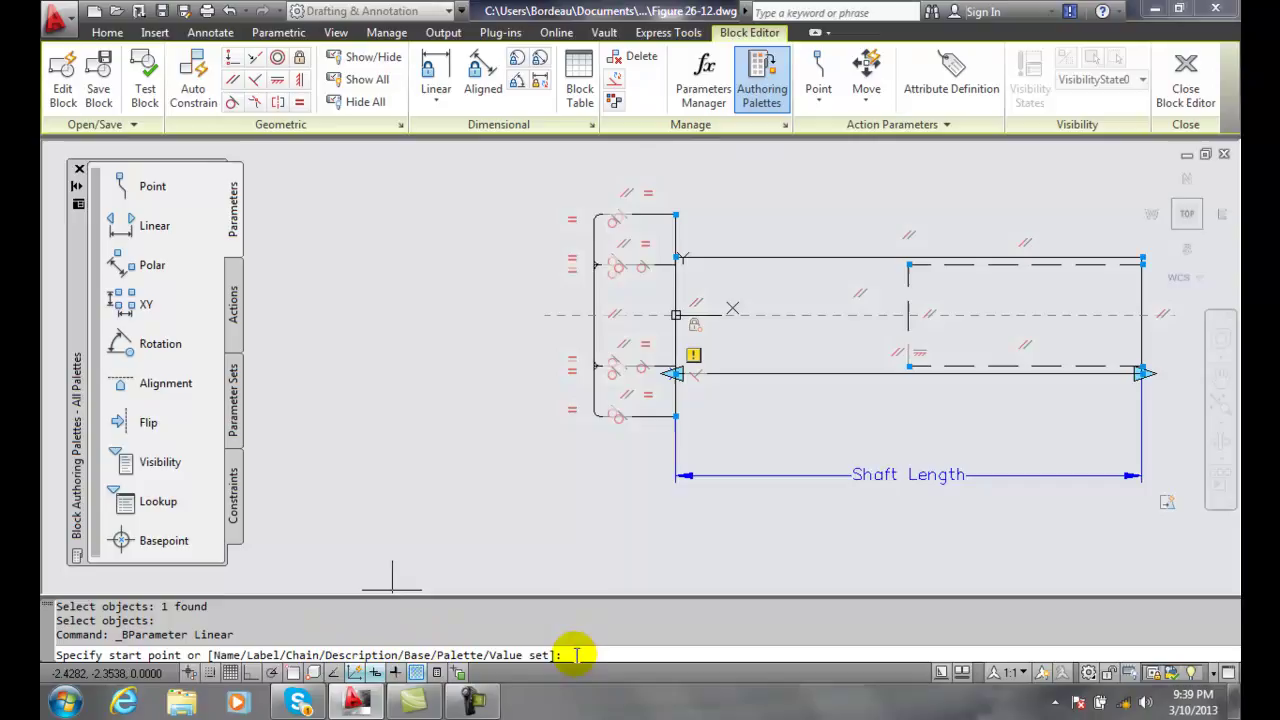
text(b)
key(Return)
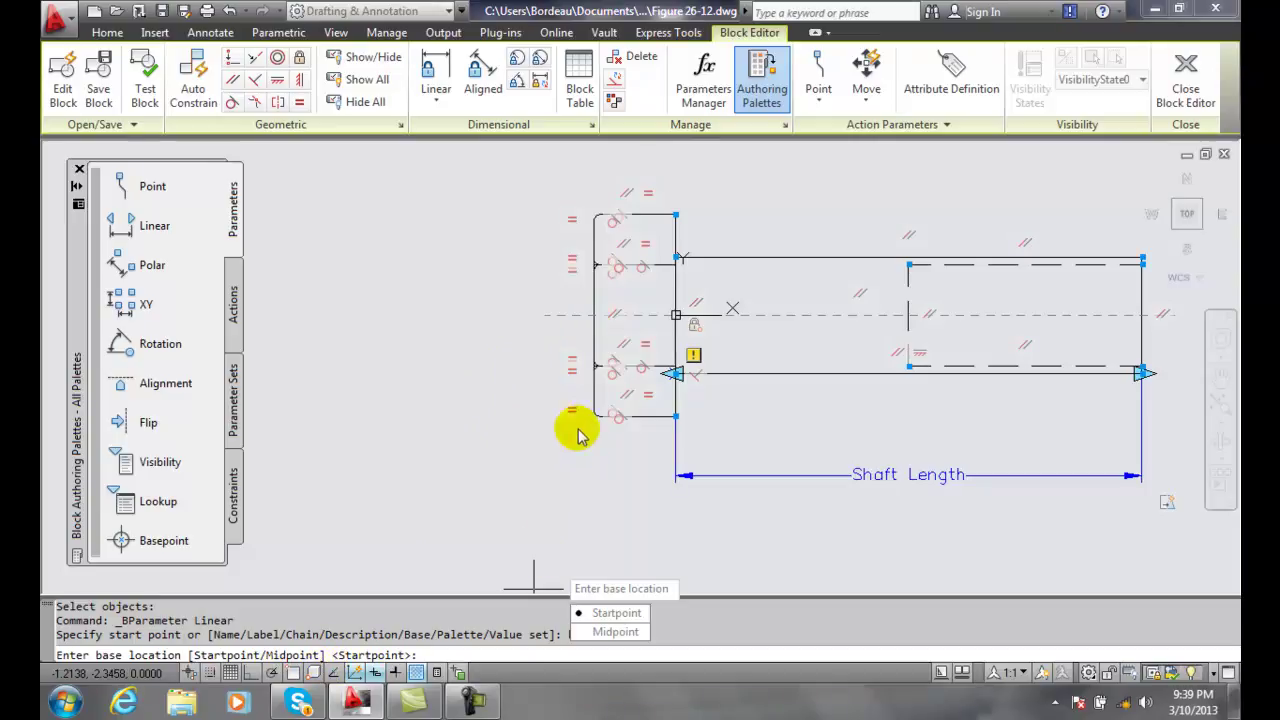
click(614, 632)
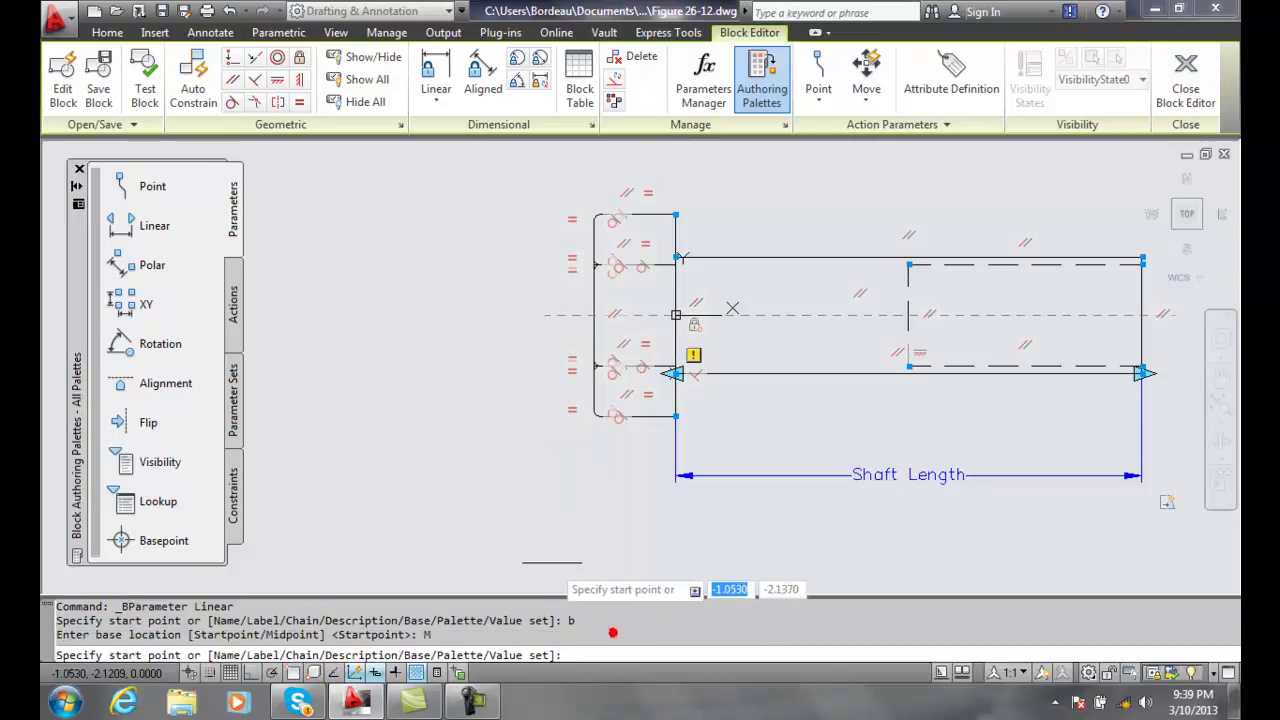
Step: Draw linear parameter Distance1 from the centreline intersection, perpendicular to the head's bottom edge, labelled left
shift+right_click(491, 350)
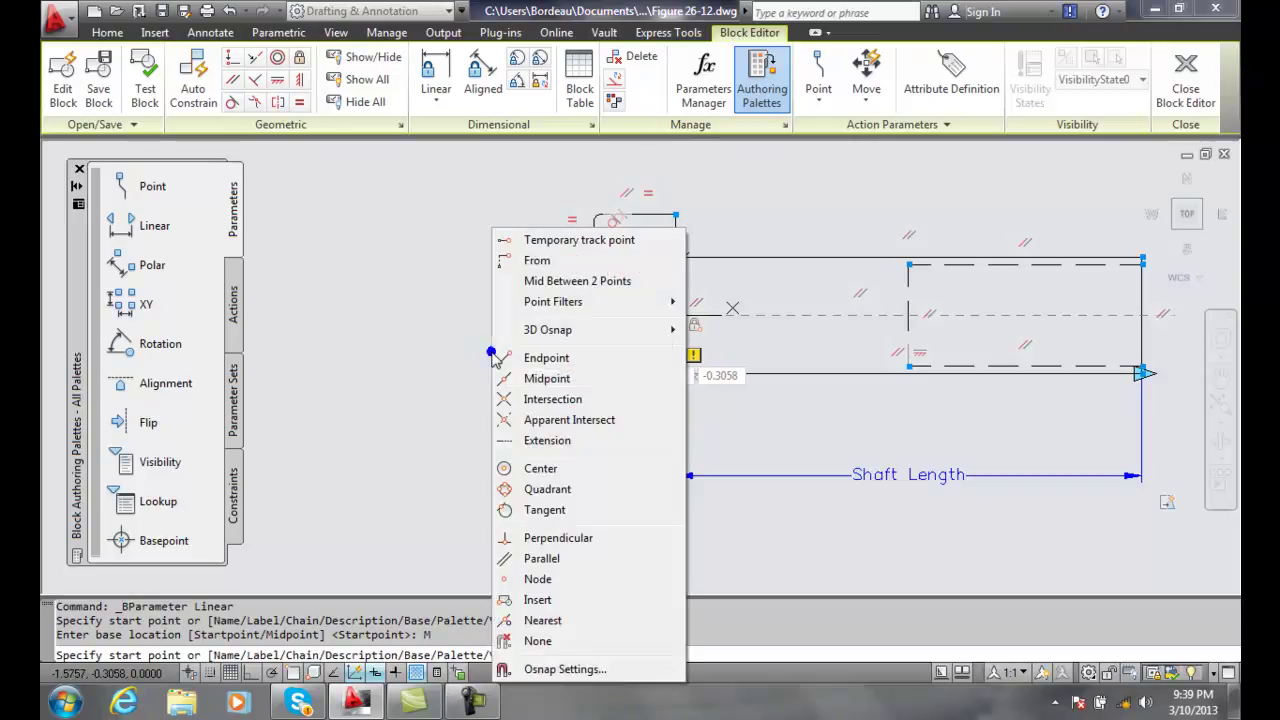
click(531, 402)
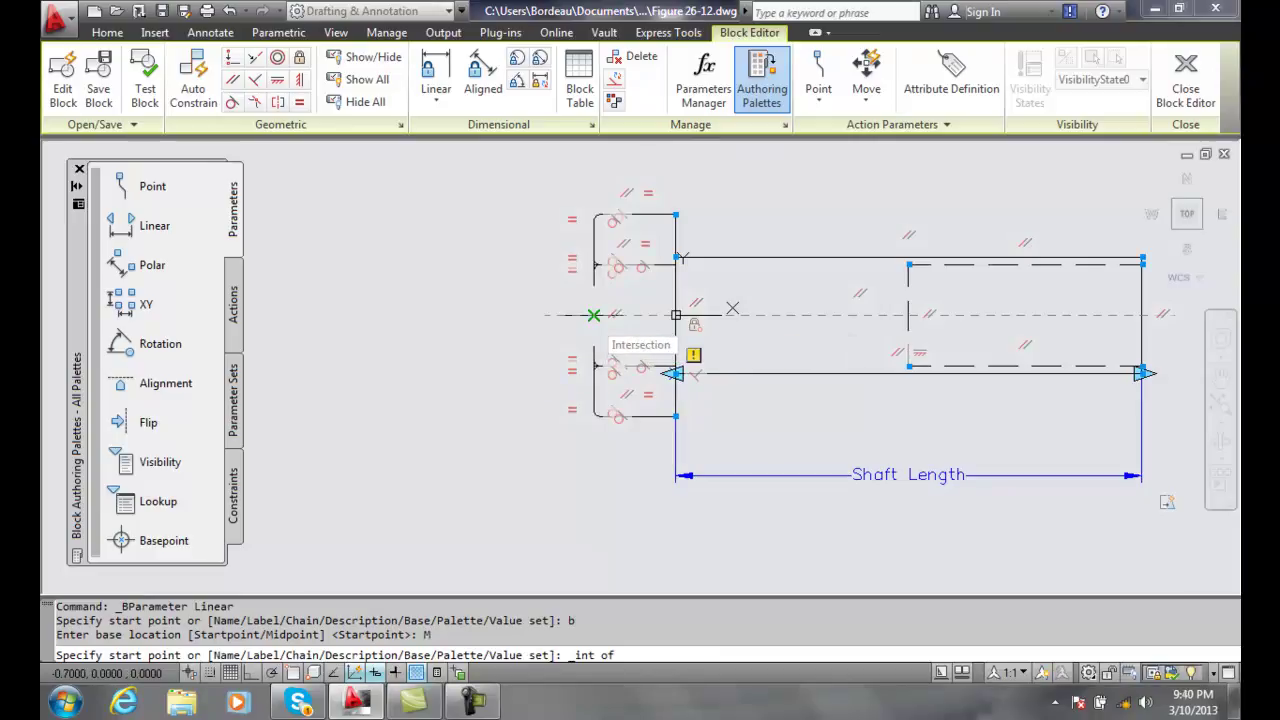
click(594, 315)
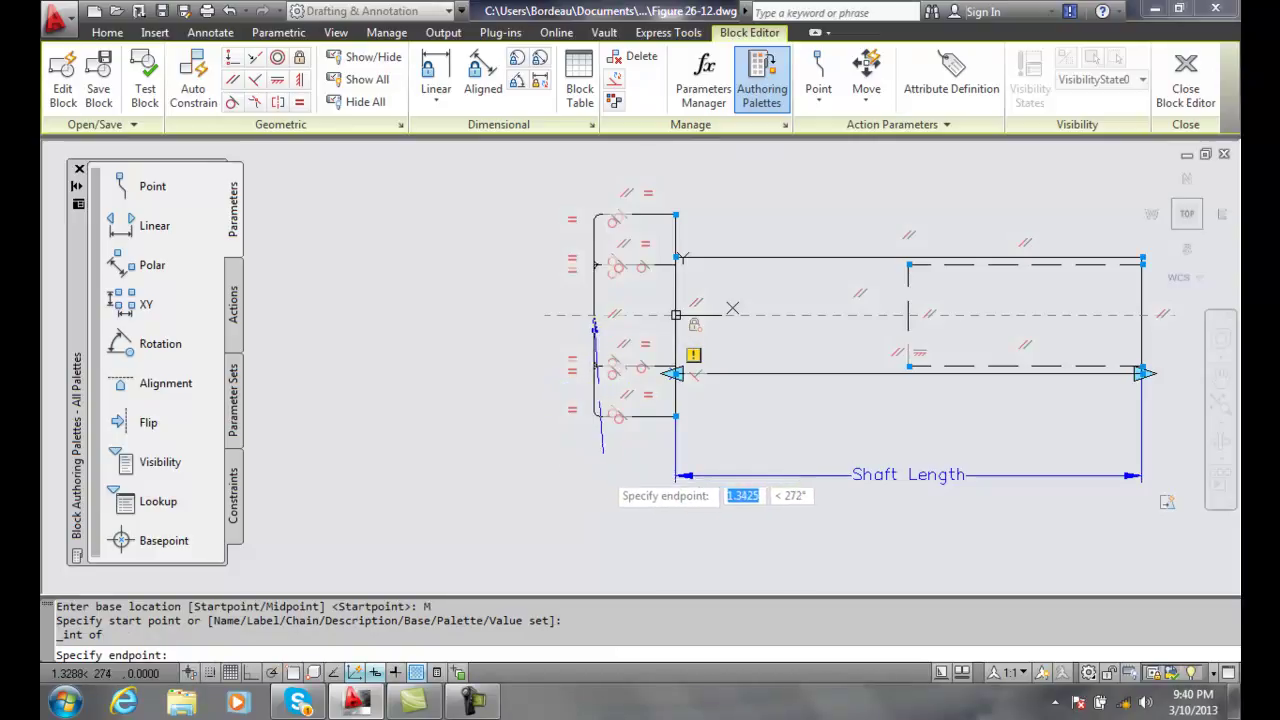
scroll(589, 416, up, 3)
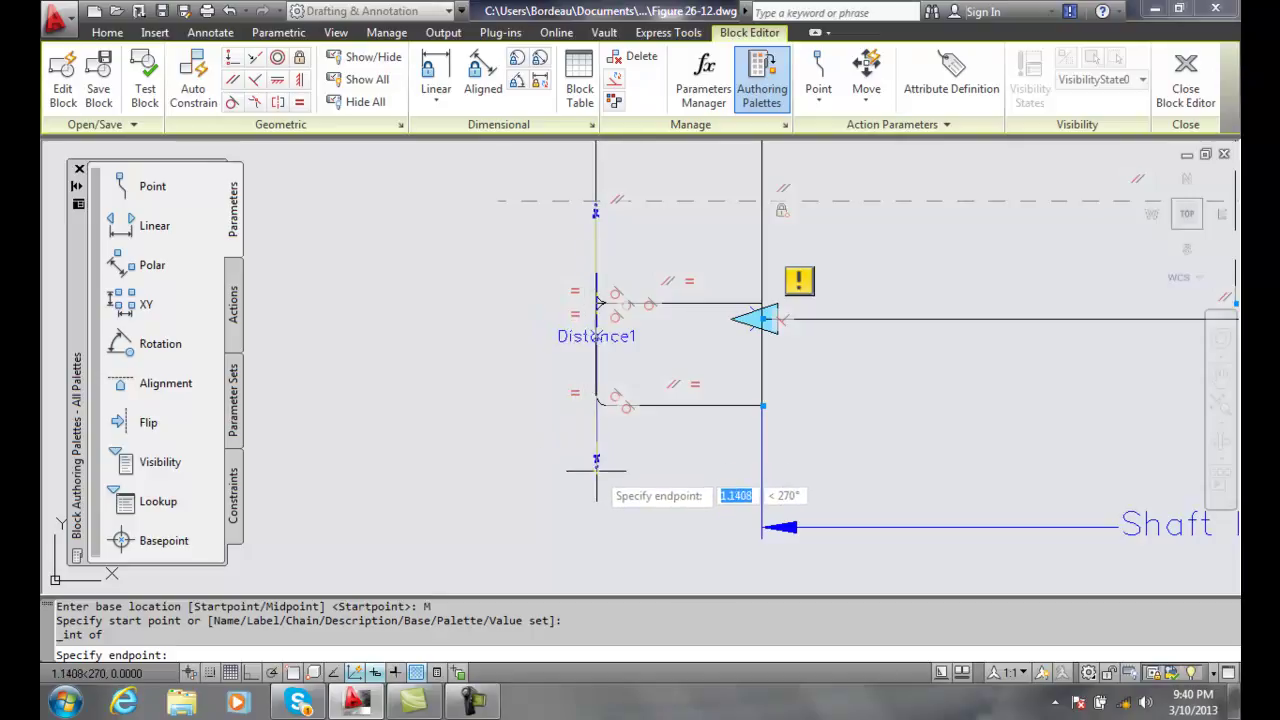
shift+right_click(596, 470)
click(645, 326)
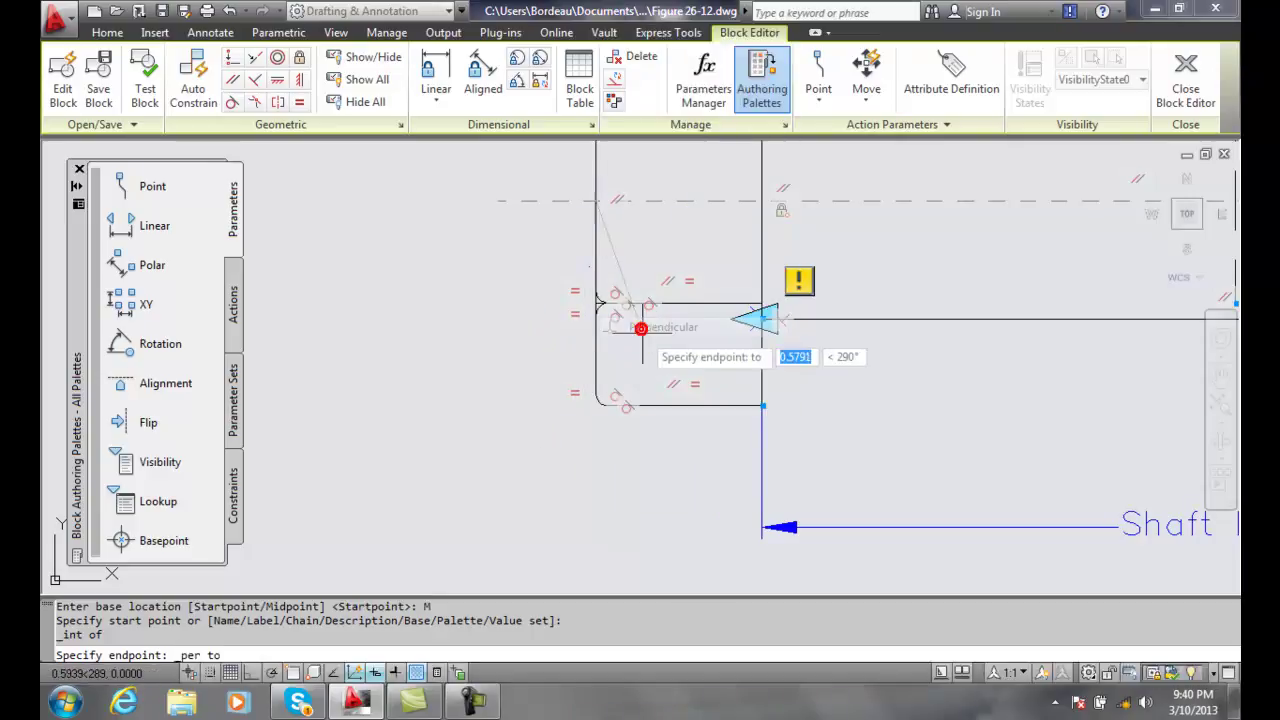
click(642, 405)
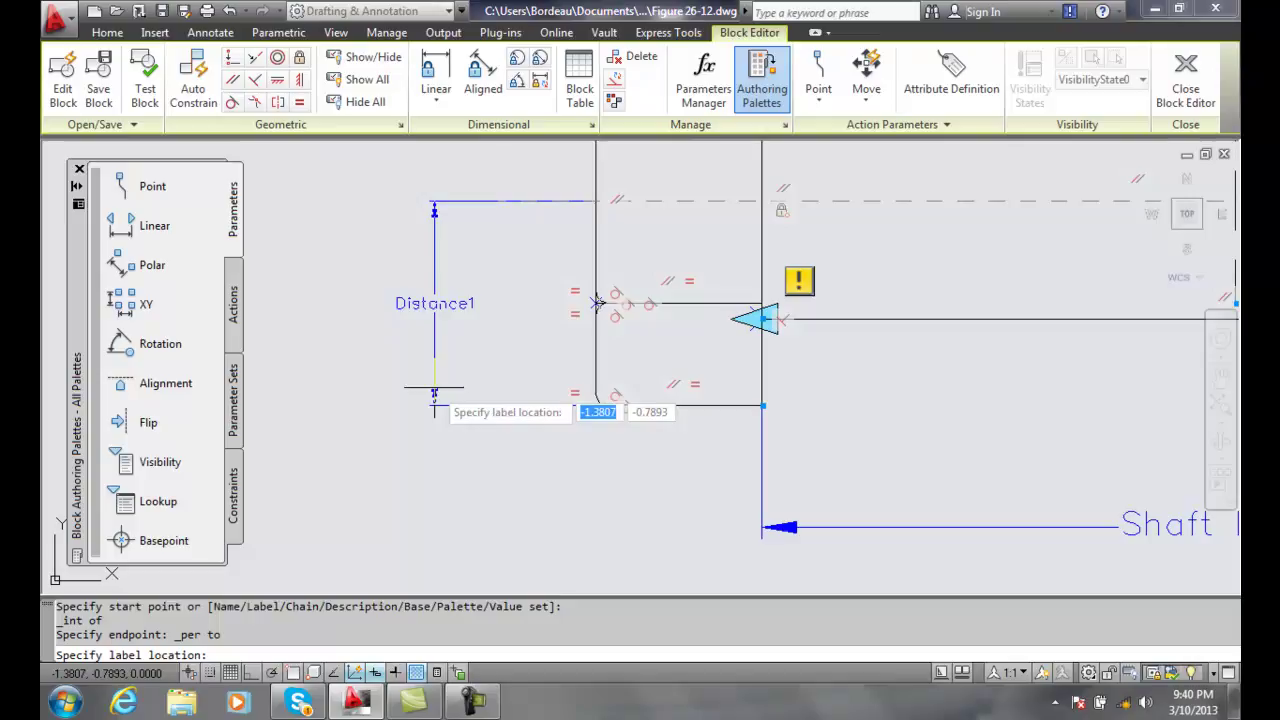
click(434, 390)
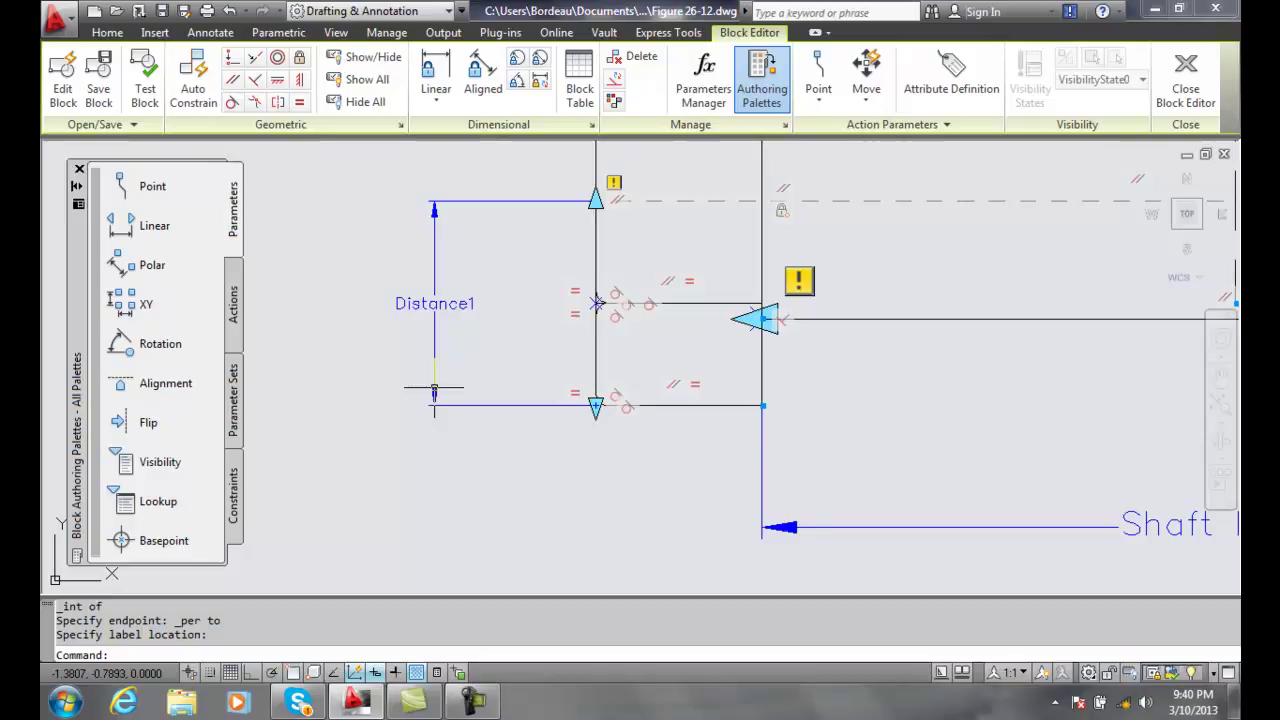
Step: Rename Distance1 to 'Head Diameter' in Properties and confirm its Midpoint base location
click(434, 303)
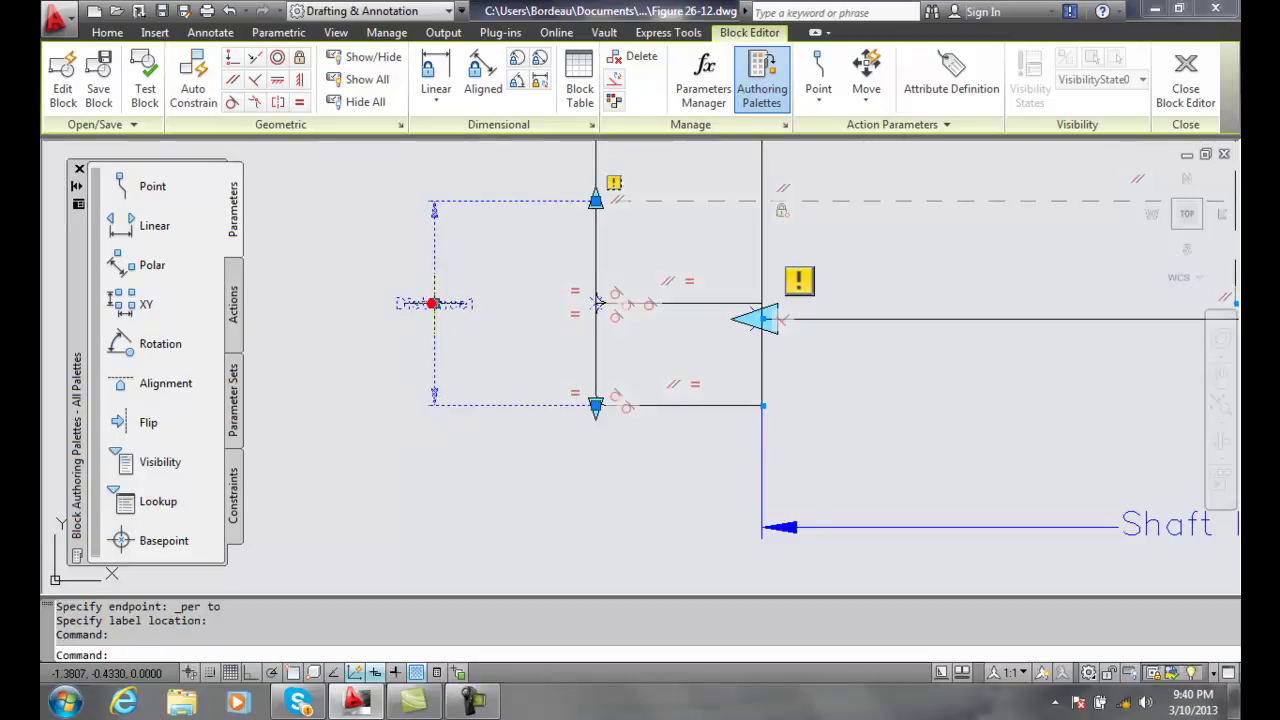
right_click(428, 298)
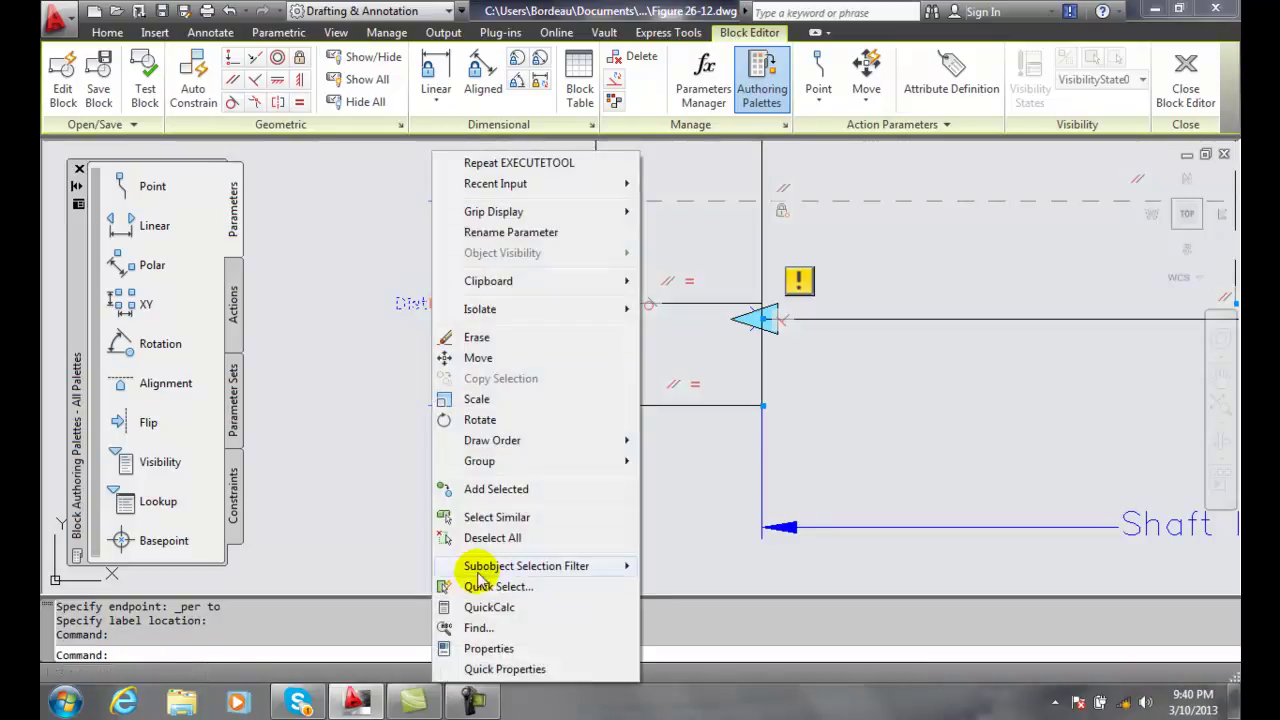
click(474, 648)
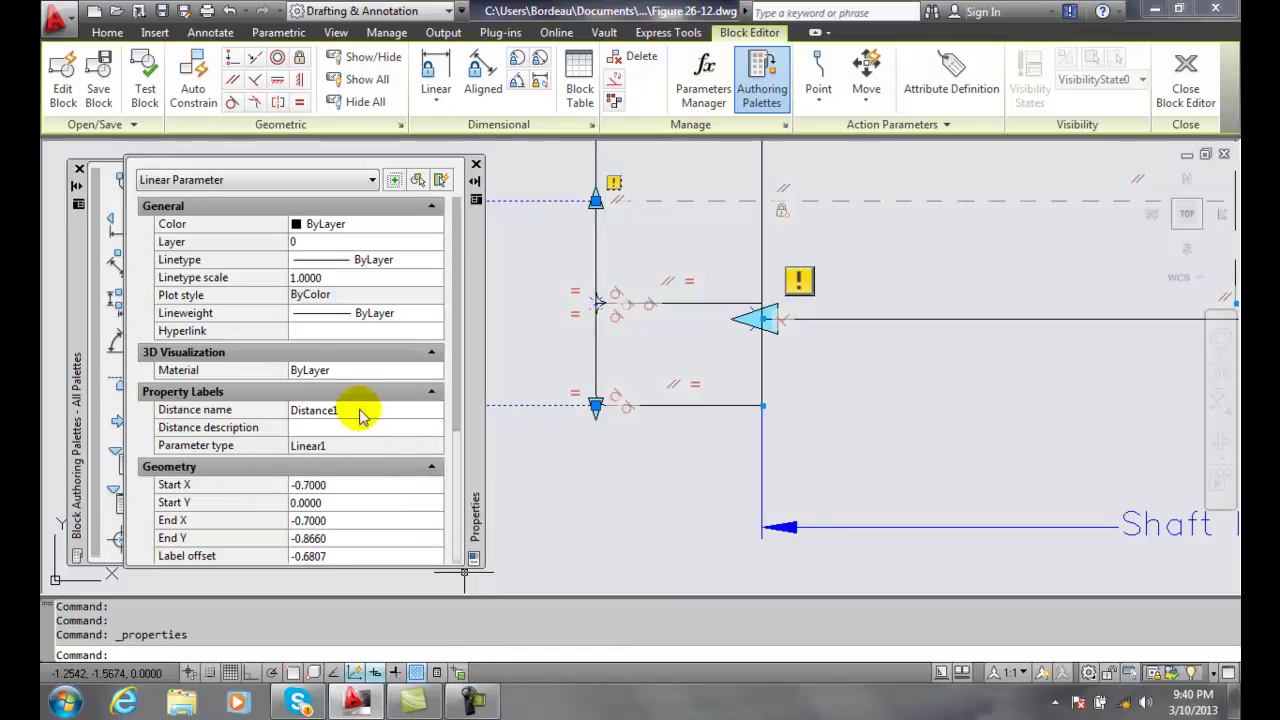
click(322, 413)
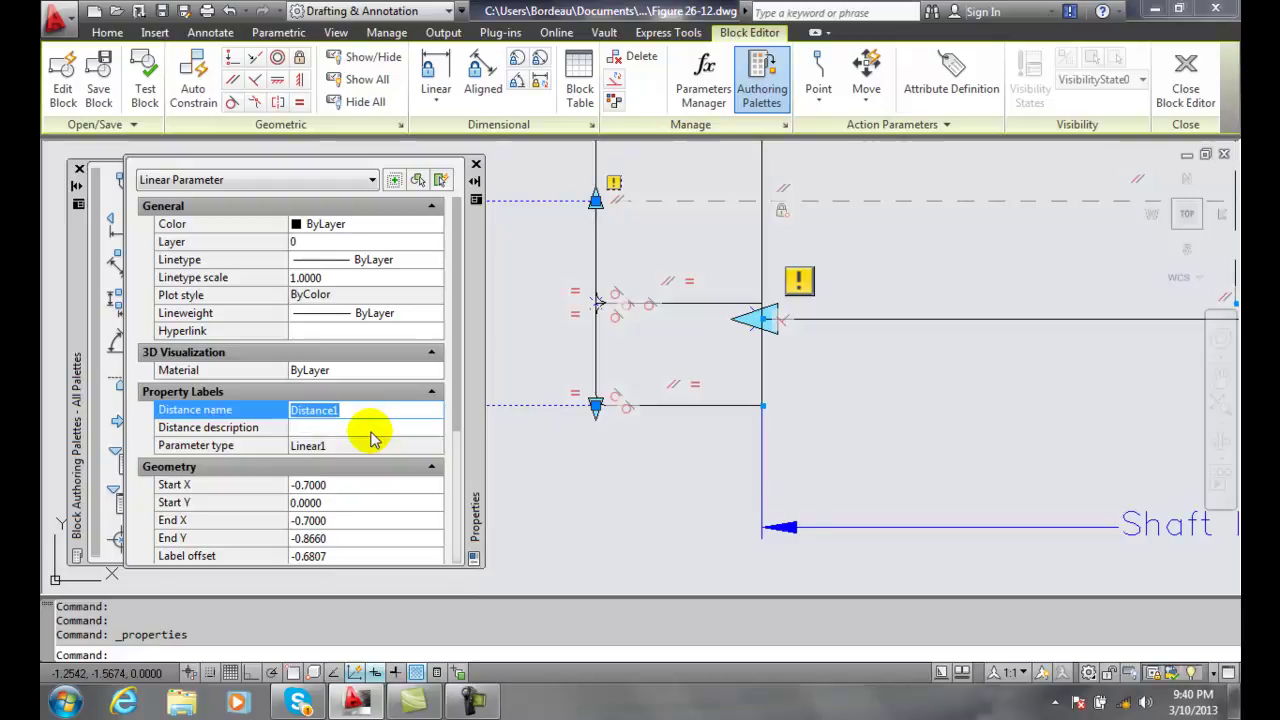
text(Hea)
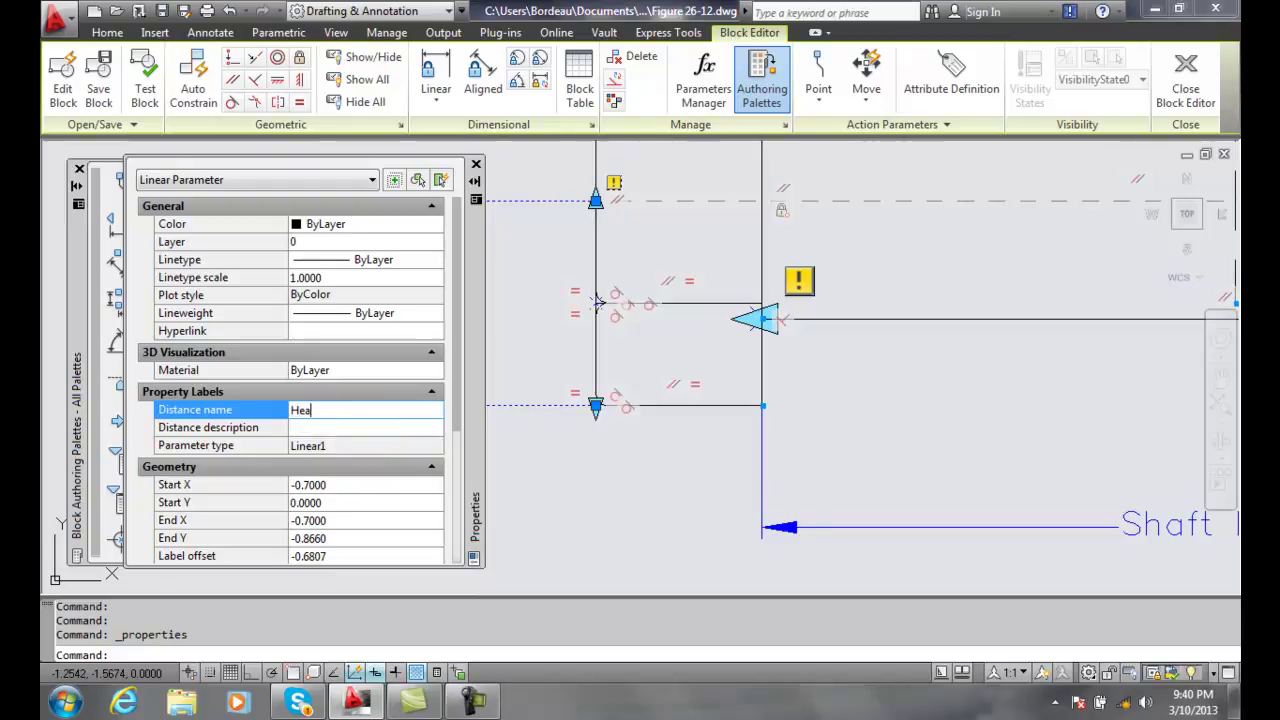
text(d Diameter)
key(Return)
click(352, 430)
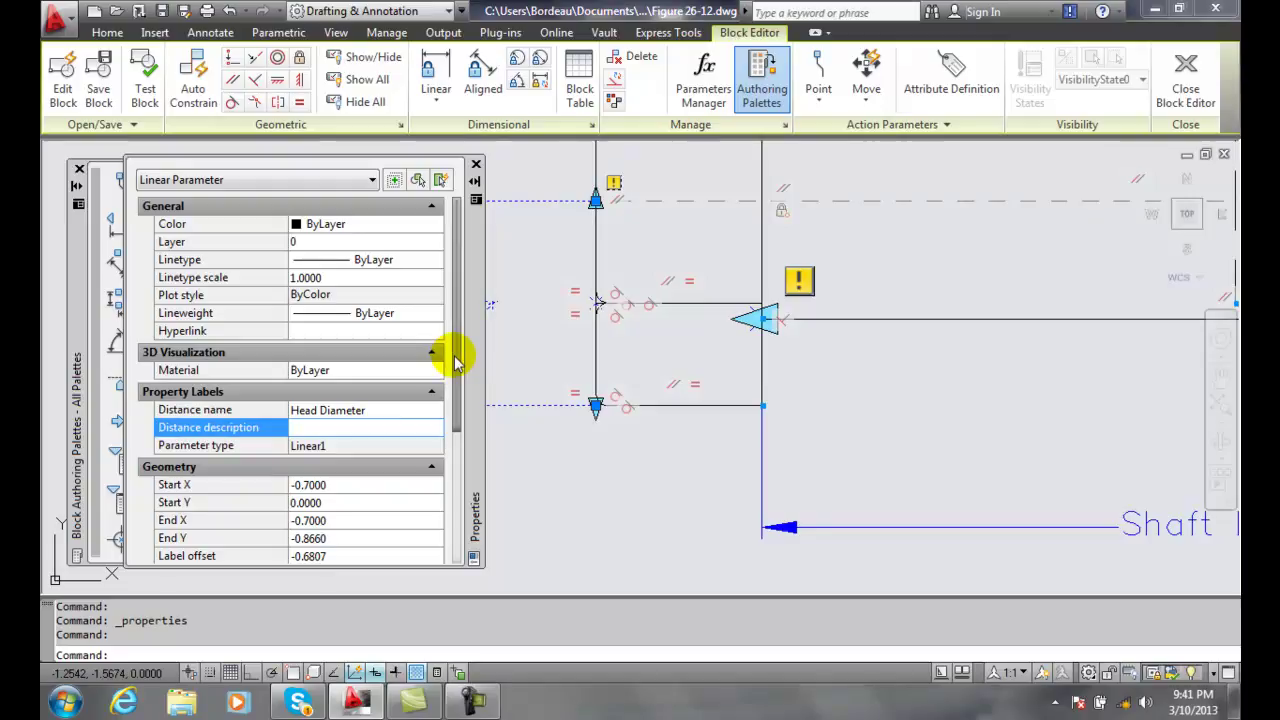
drag(457, 354, 445, 545)
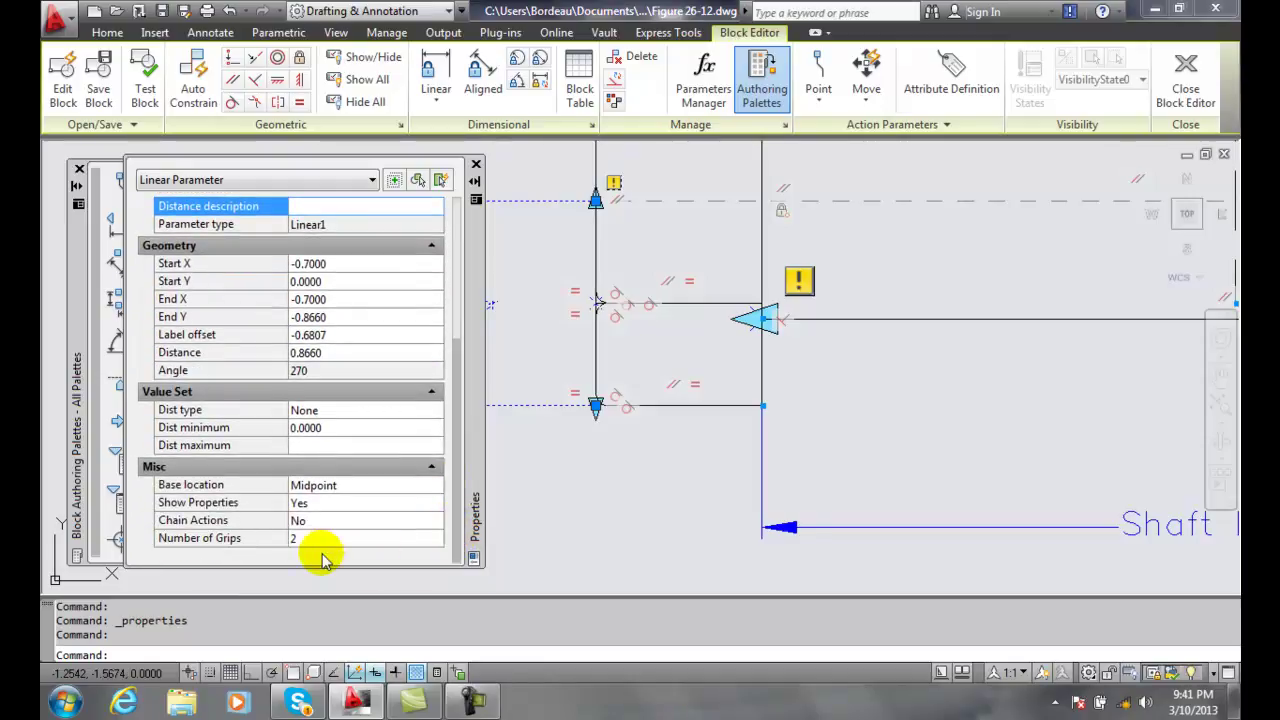
Step: Close the Properties palette and zoom and pan to frame the whole bolt block
click(476, 165)
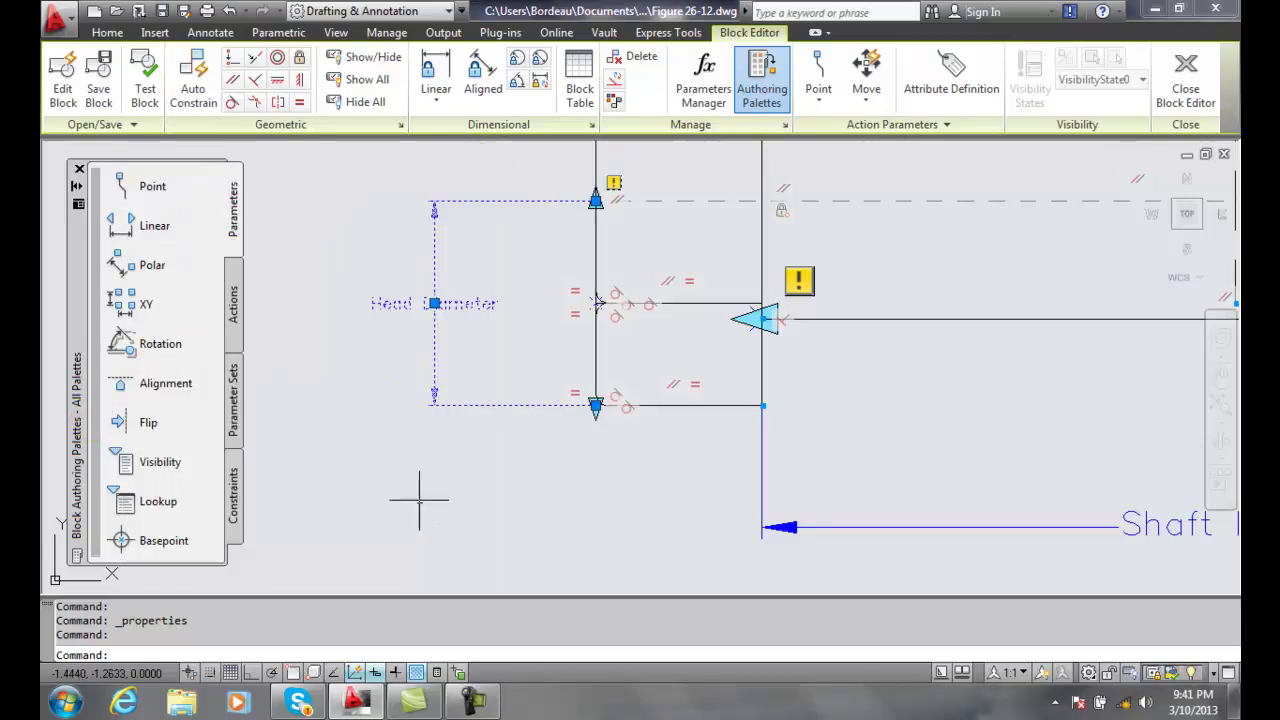
key(Escape)
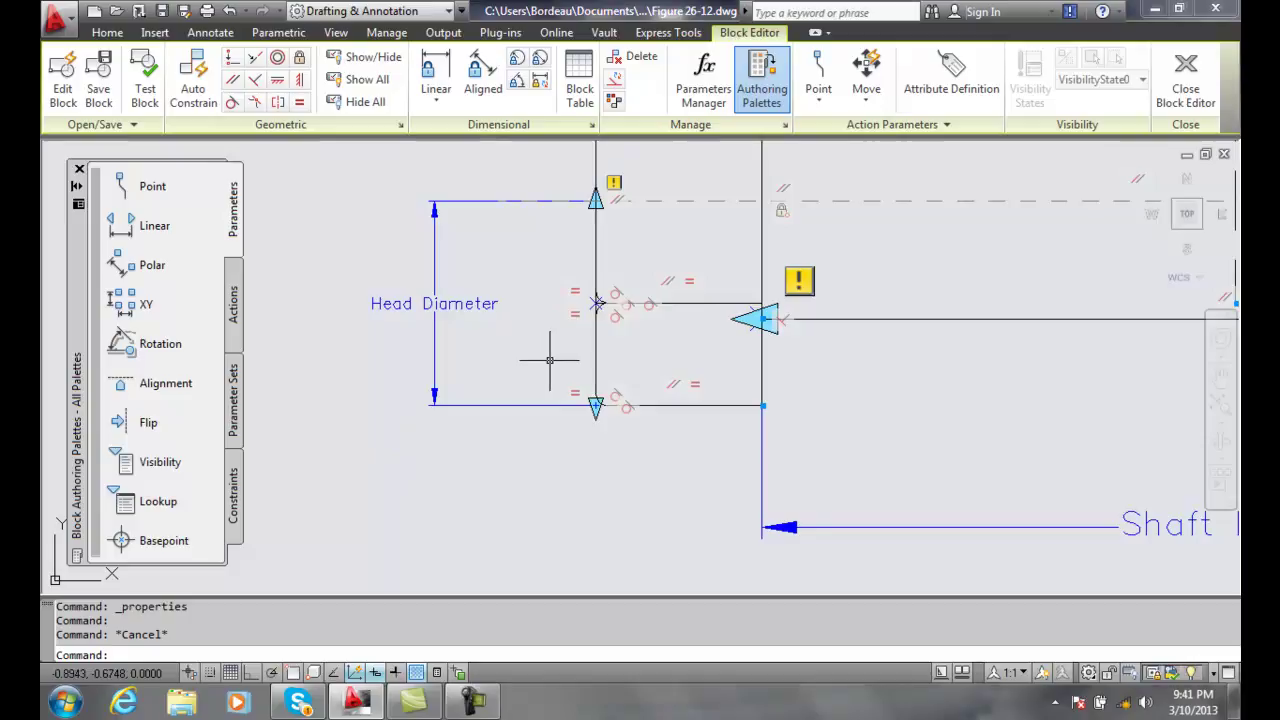
scroll(553, 374, down, 2)
click(630, 330)
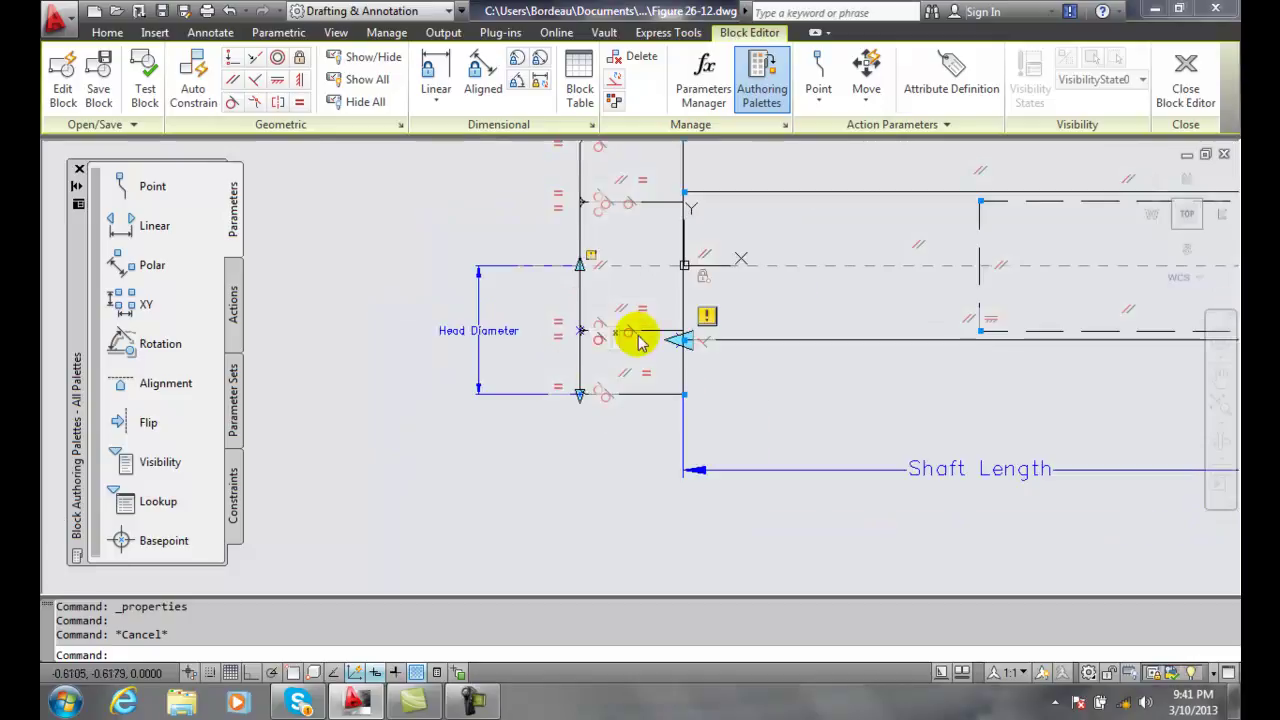
scroll(637, 345, down, 2)
scroll(640, 345, up, 2)
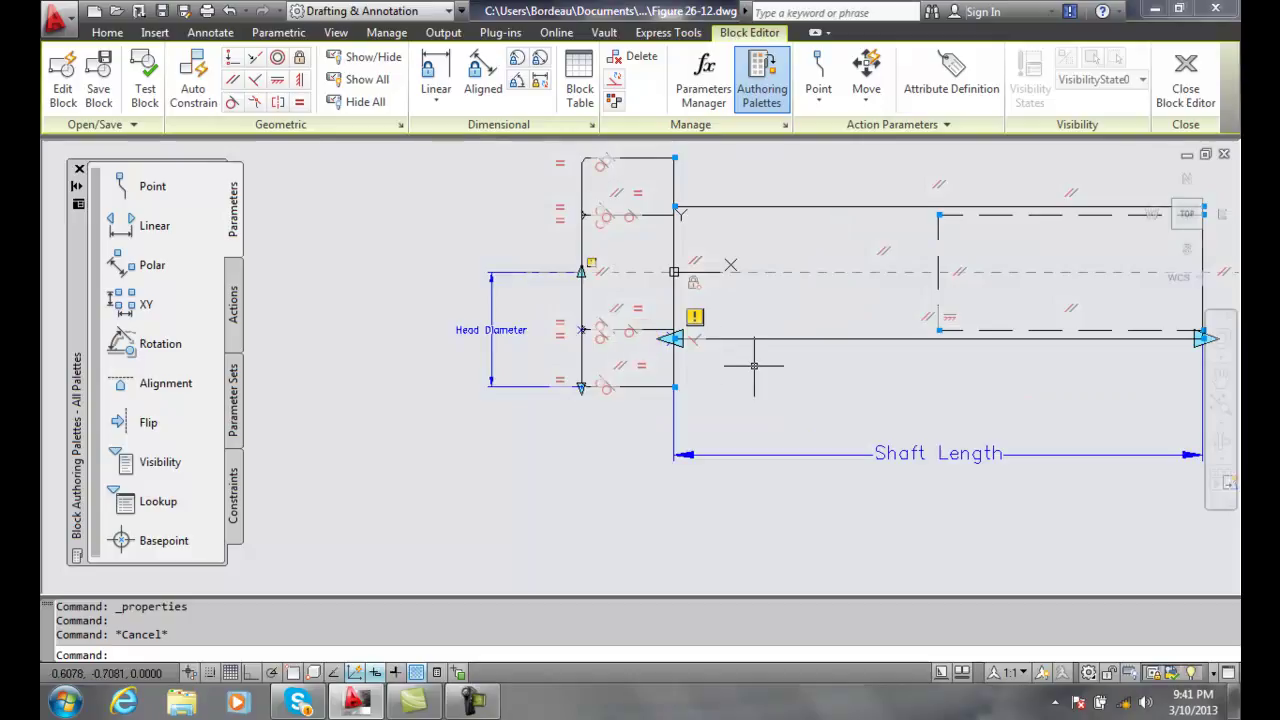
text(p)
key(Return)
drag(771, 350, 731, 411)
key(Escape)
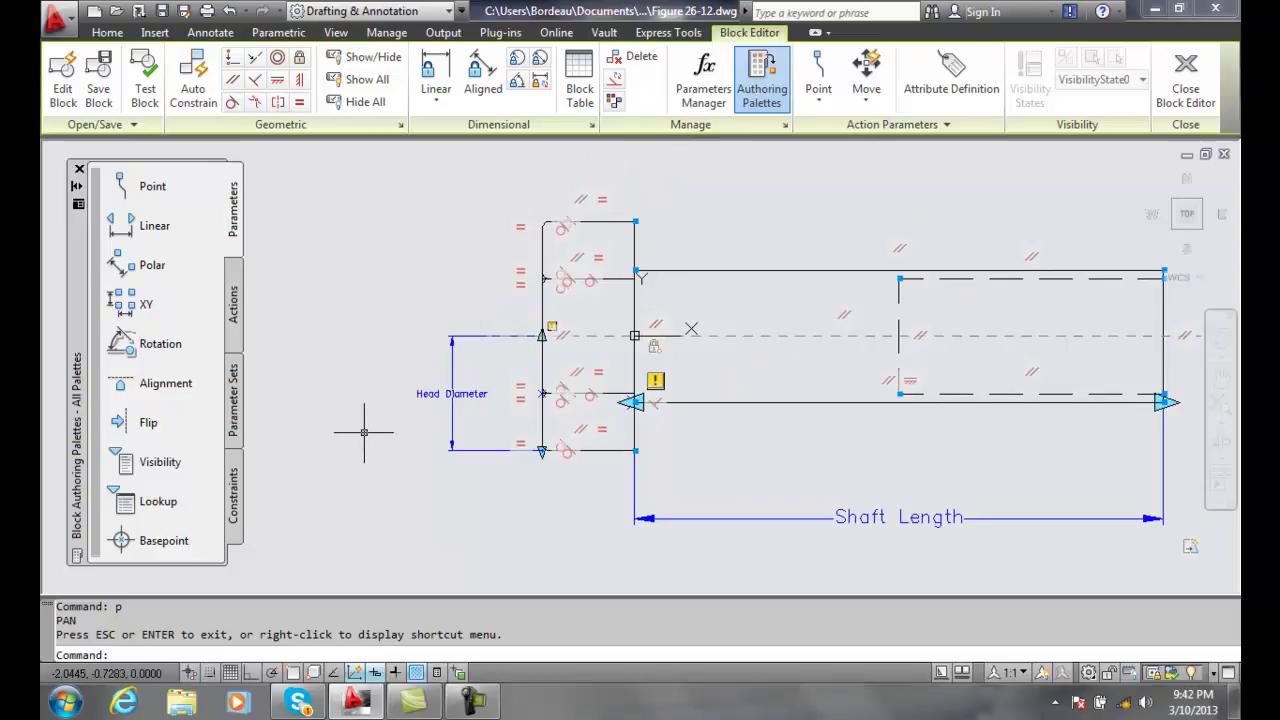
Step: Add a Stretch action to Head Diameter, tied to its lower endpoint
click(240, 299)
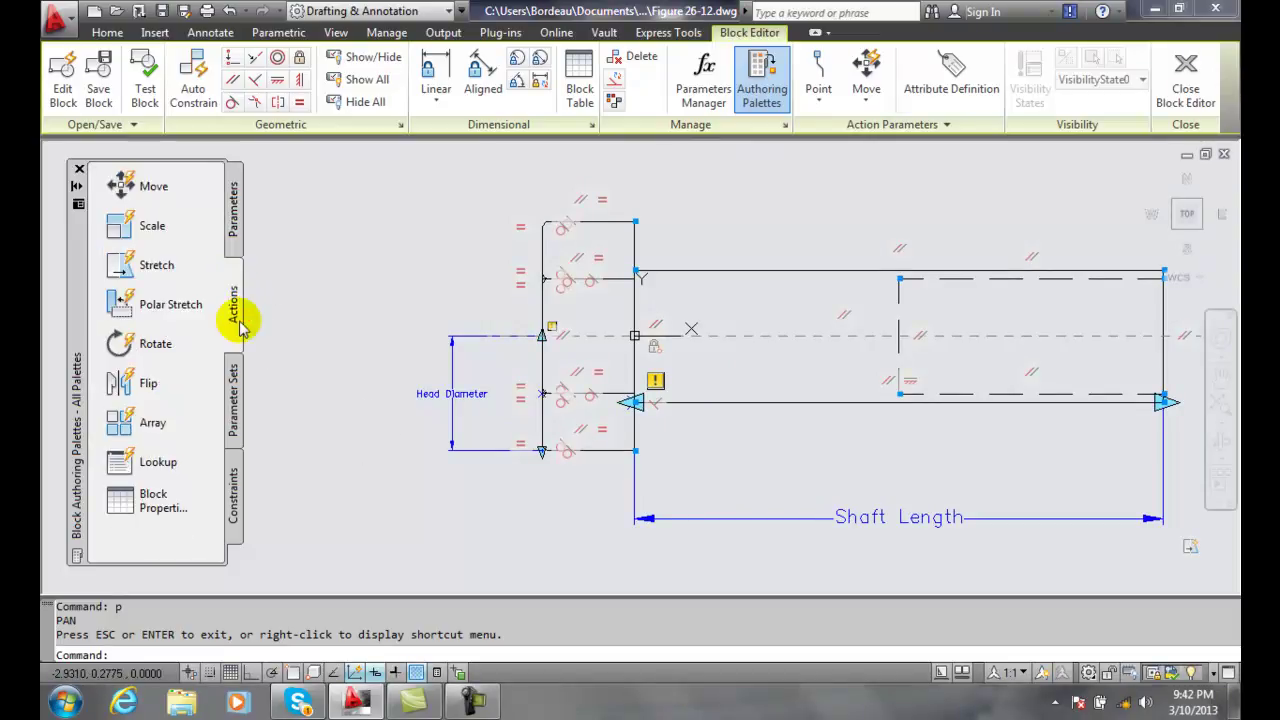
click(155, 272)
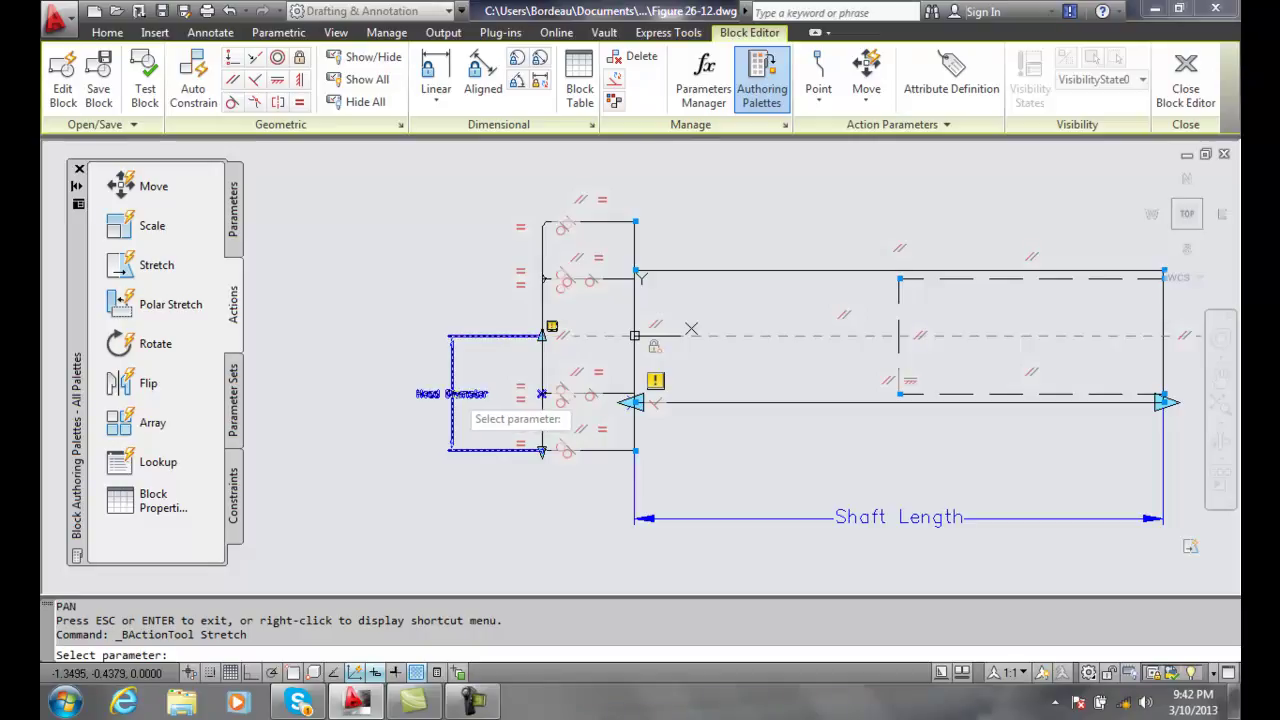
click(478, 393)
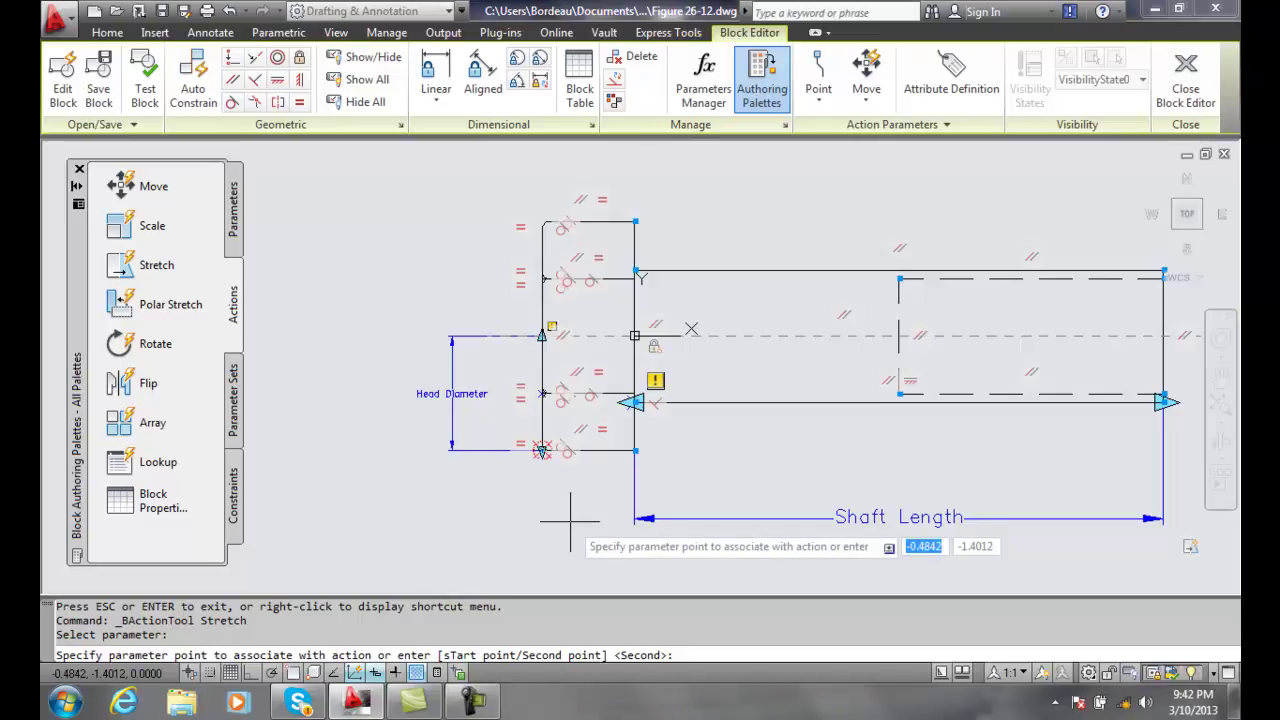
click(570, 520)
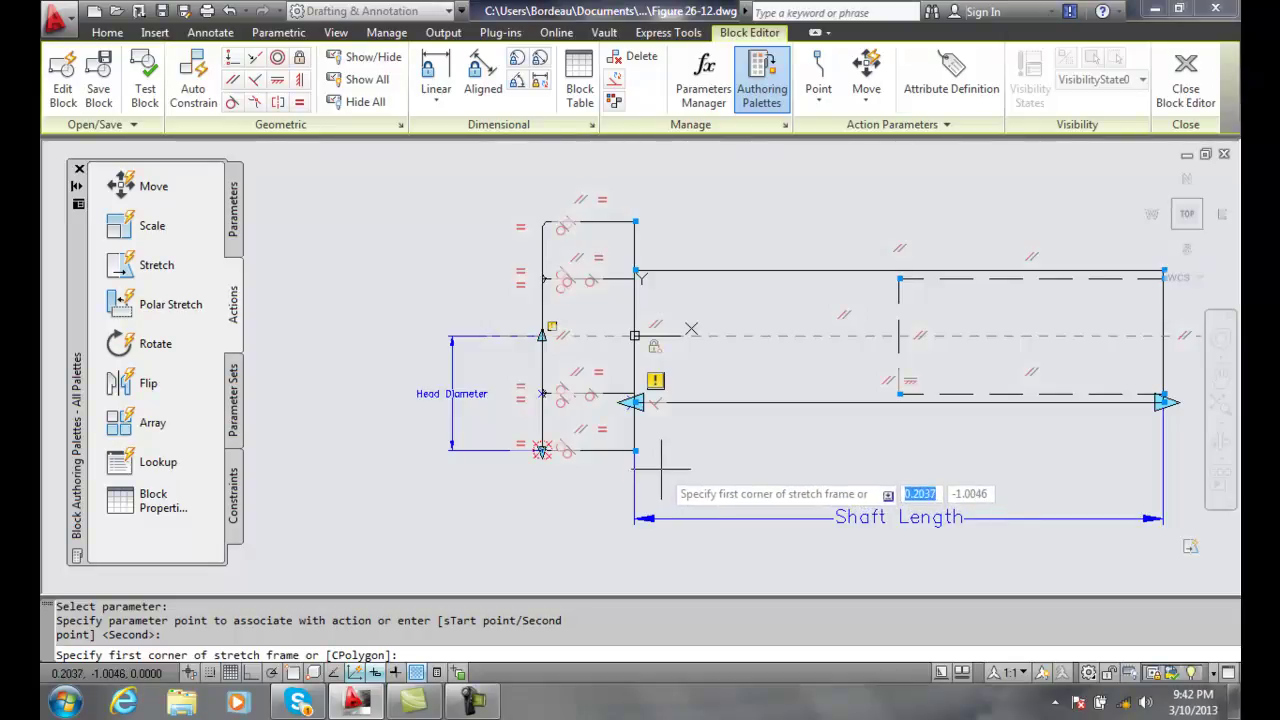
Step: Draw the stretch frame around the lower bolt head and the Head Diameter span
click(660, 468)
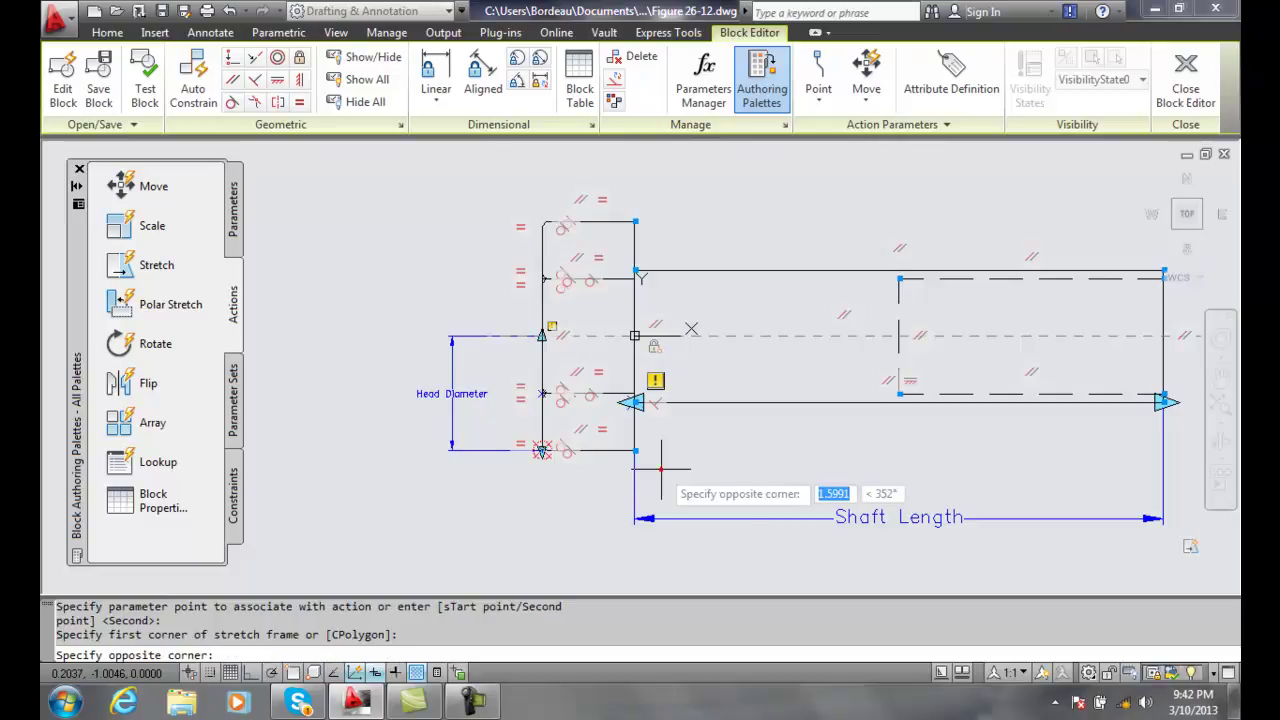
click(521, 323)
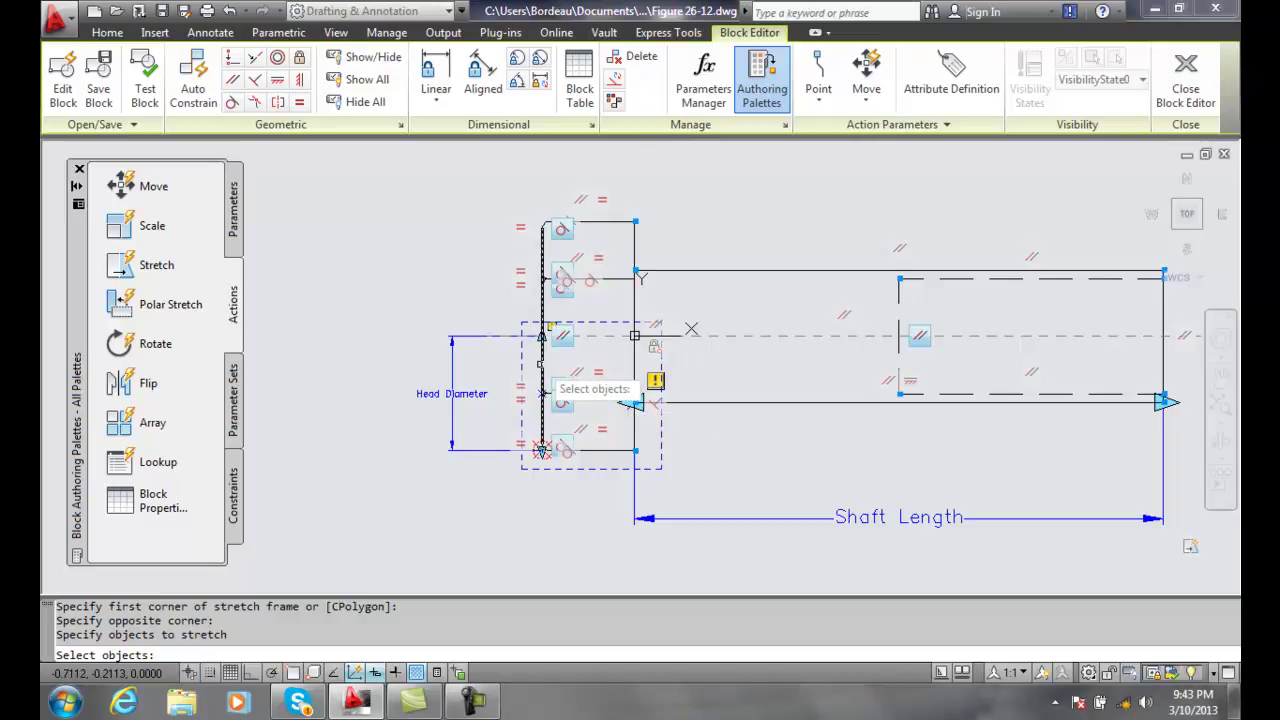
Step: Select the head's two vertical edges, middle line, corner arcs and bottom line to stretch
click(634, 336)
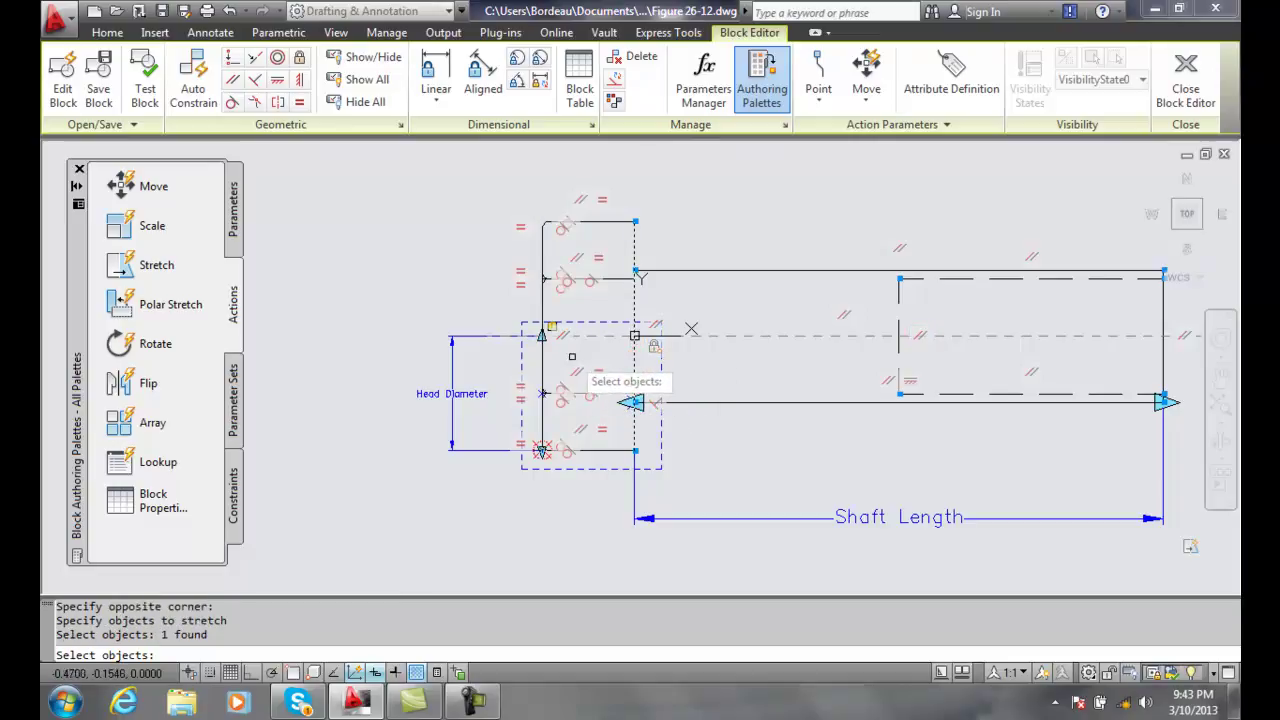
click(541, 380)
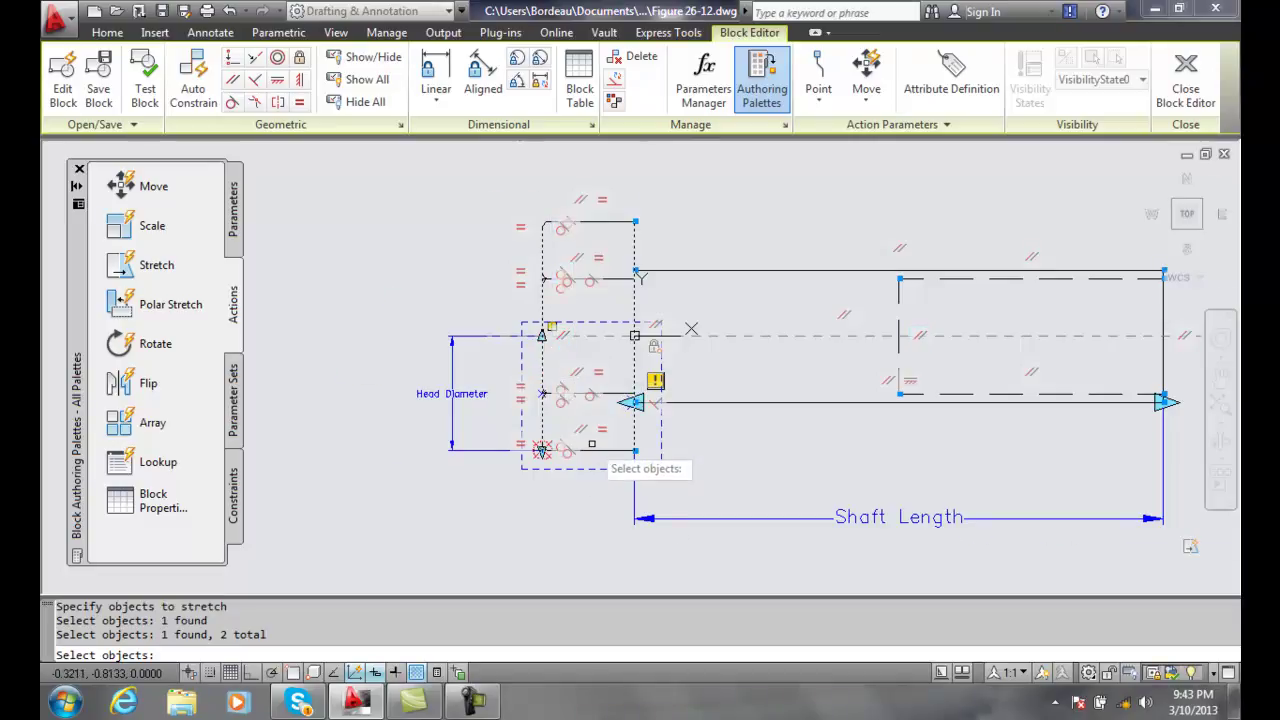
scroll(573, 456, up, 2)
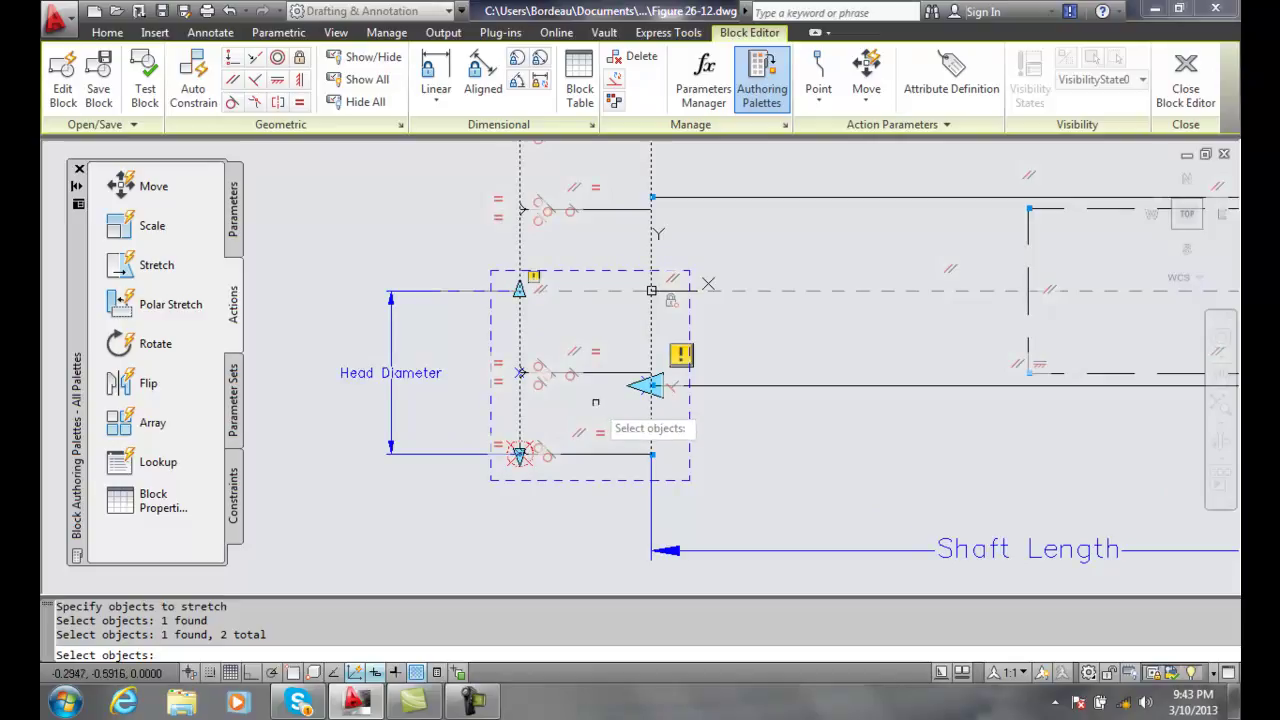
click(614, 375)
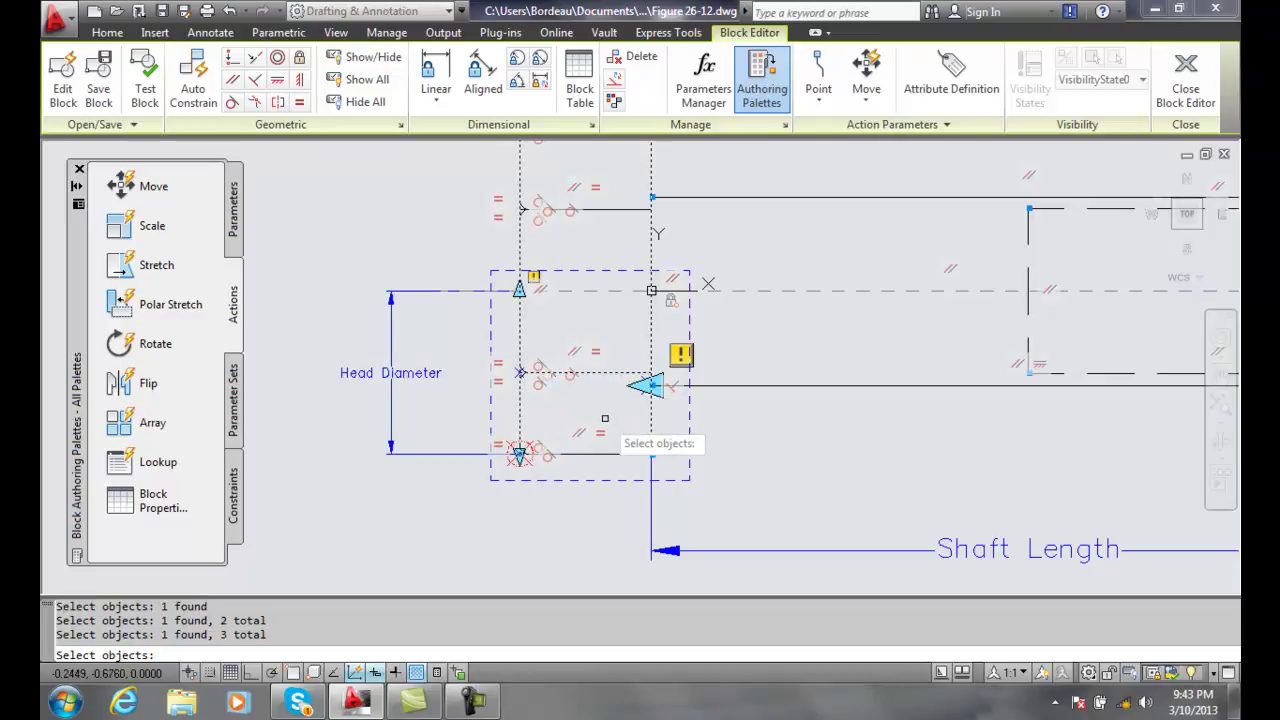
scroll(556, 405, up, 1)
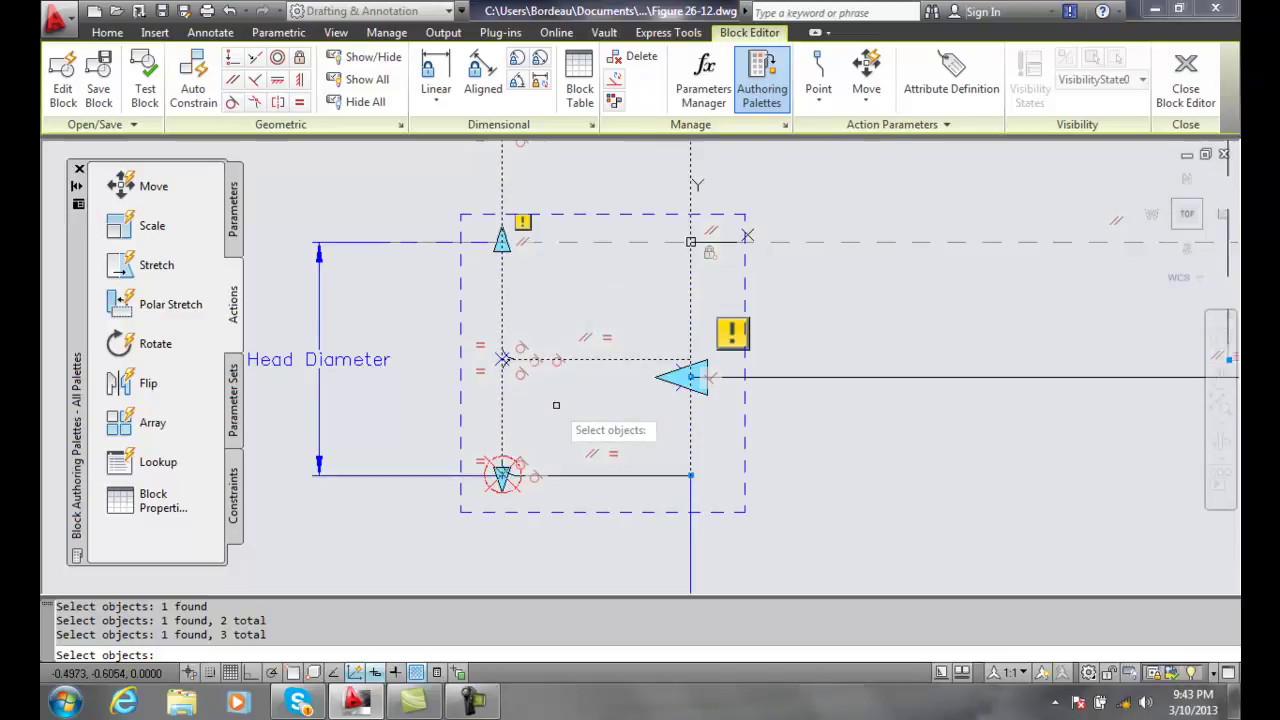
scroll(556, 405, up, 1)
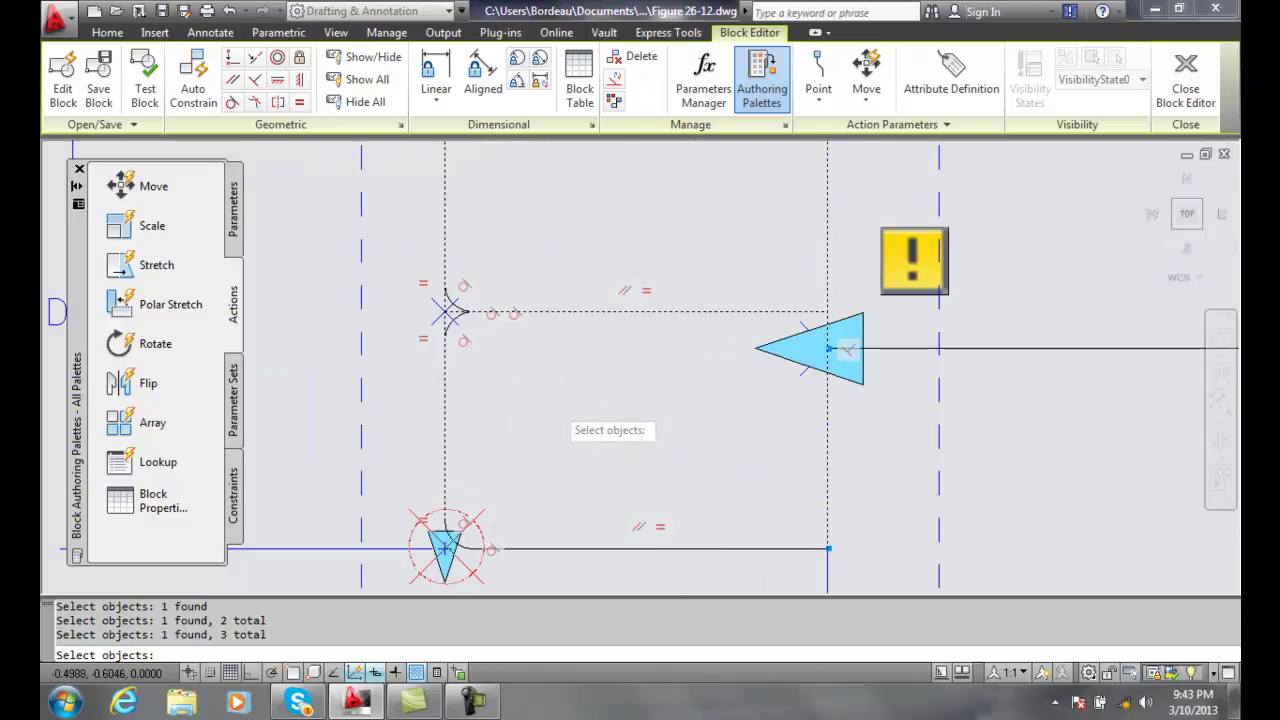
click(450, 308)
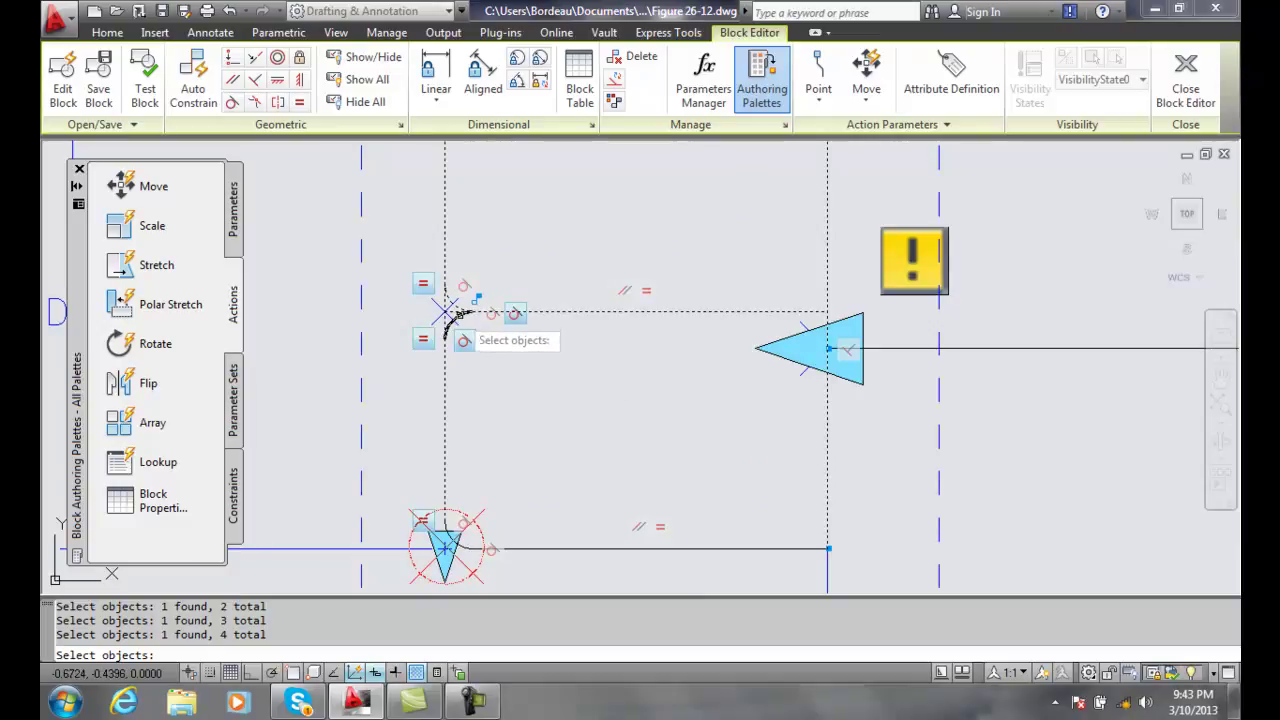
click(465, 315)
scroll(590, 372, down, 1)
scroll(600, 370, down, 2)
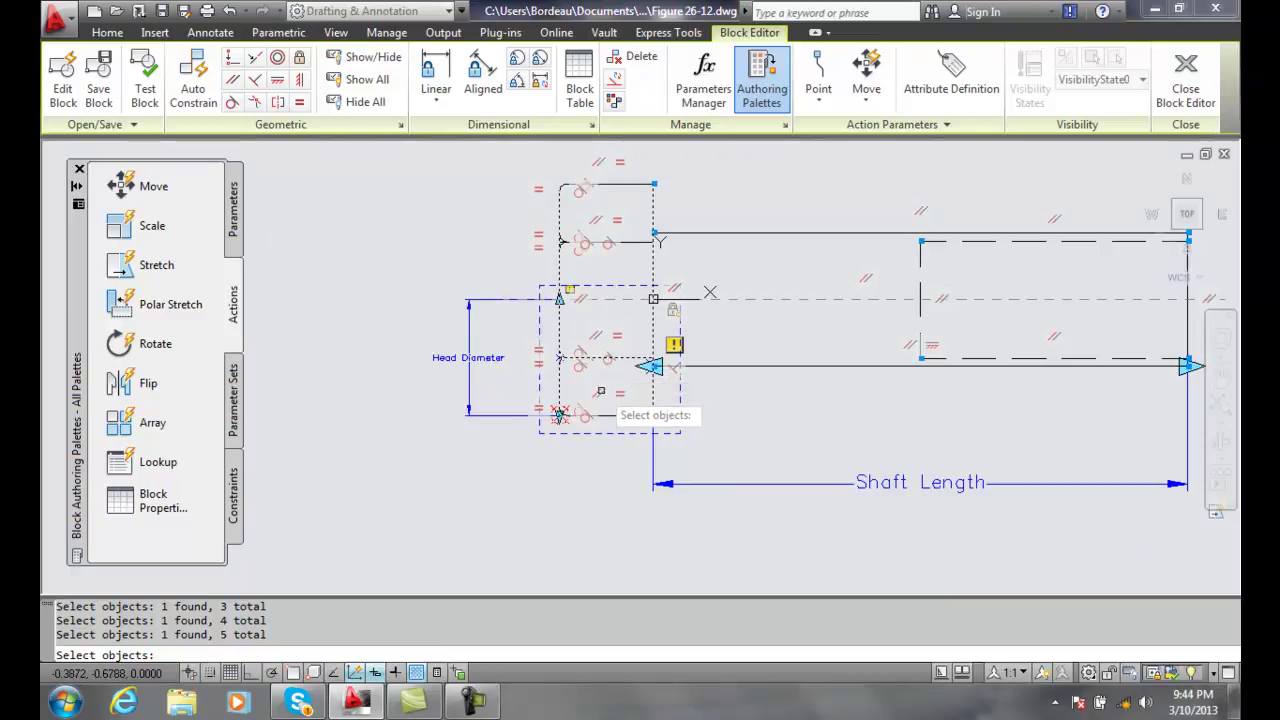
scroll(602, 392, up, 1)
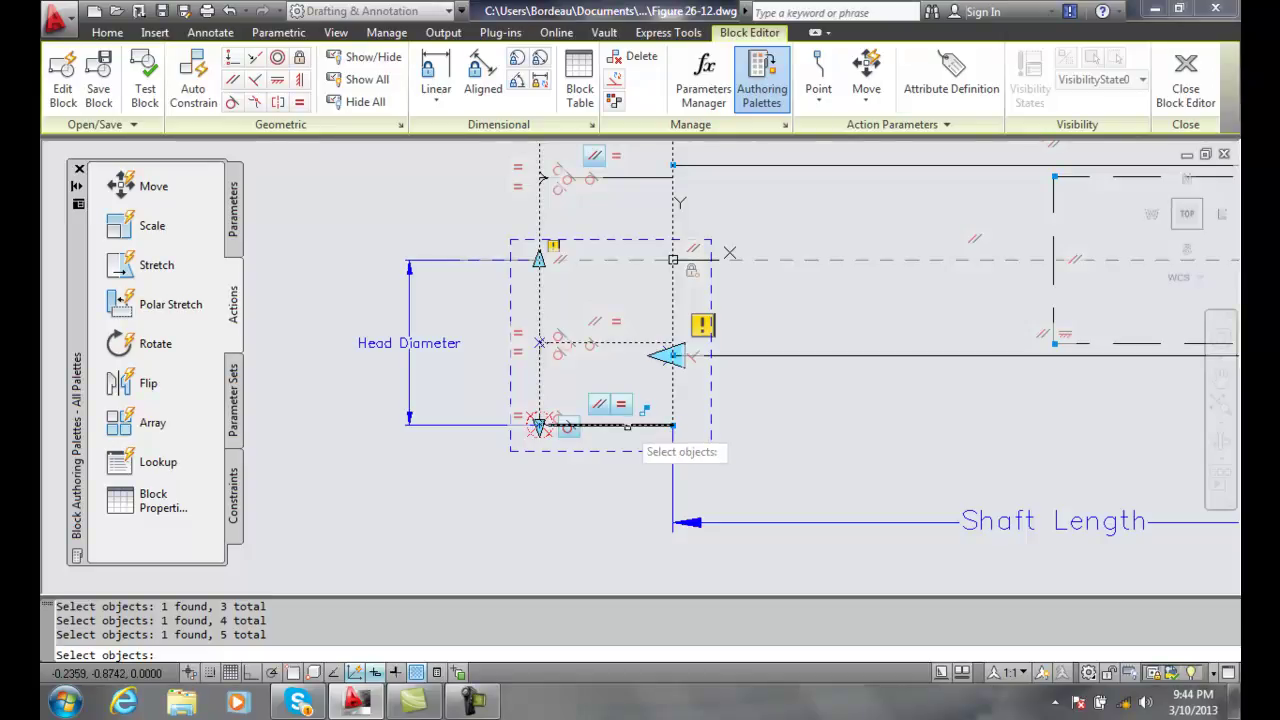
click(627, 425)
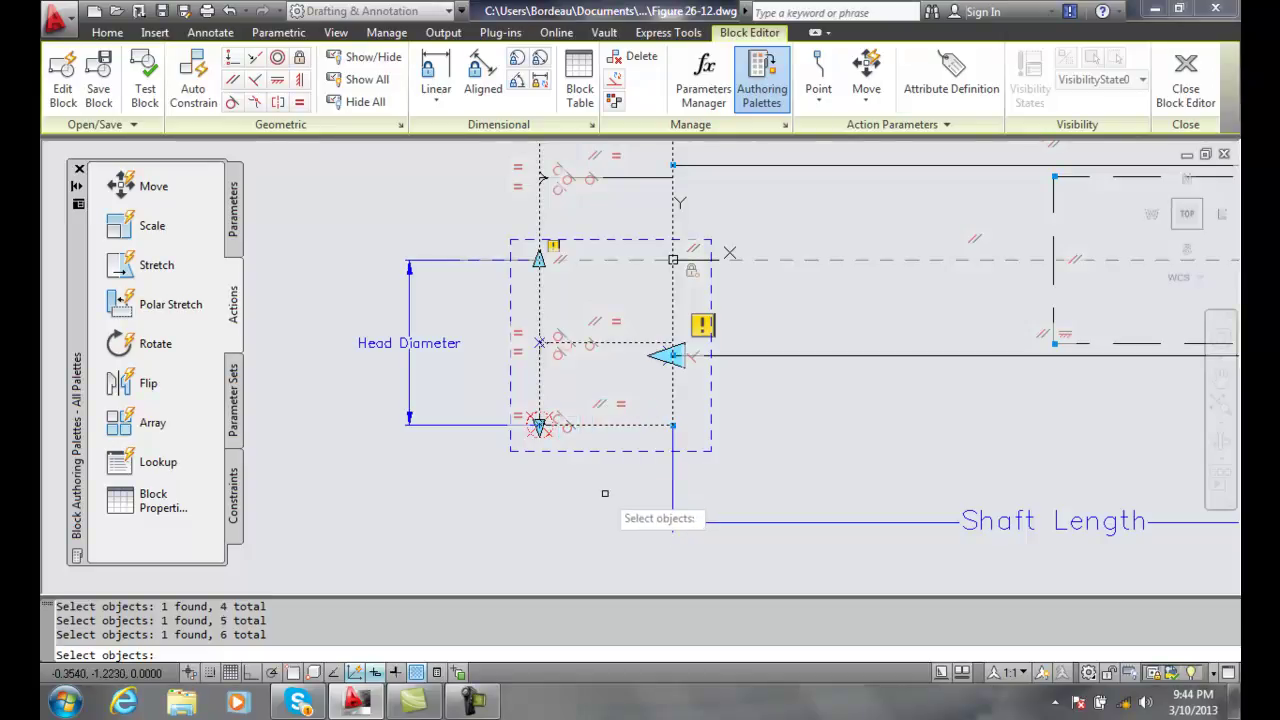
scroll(601, 489, down, 2)
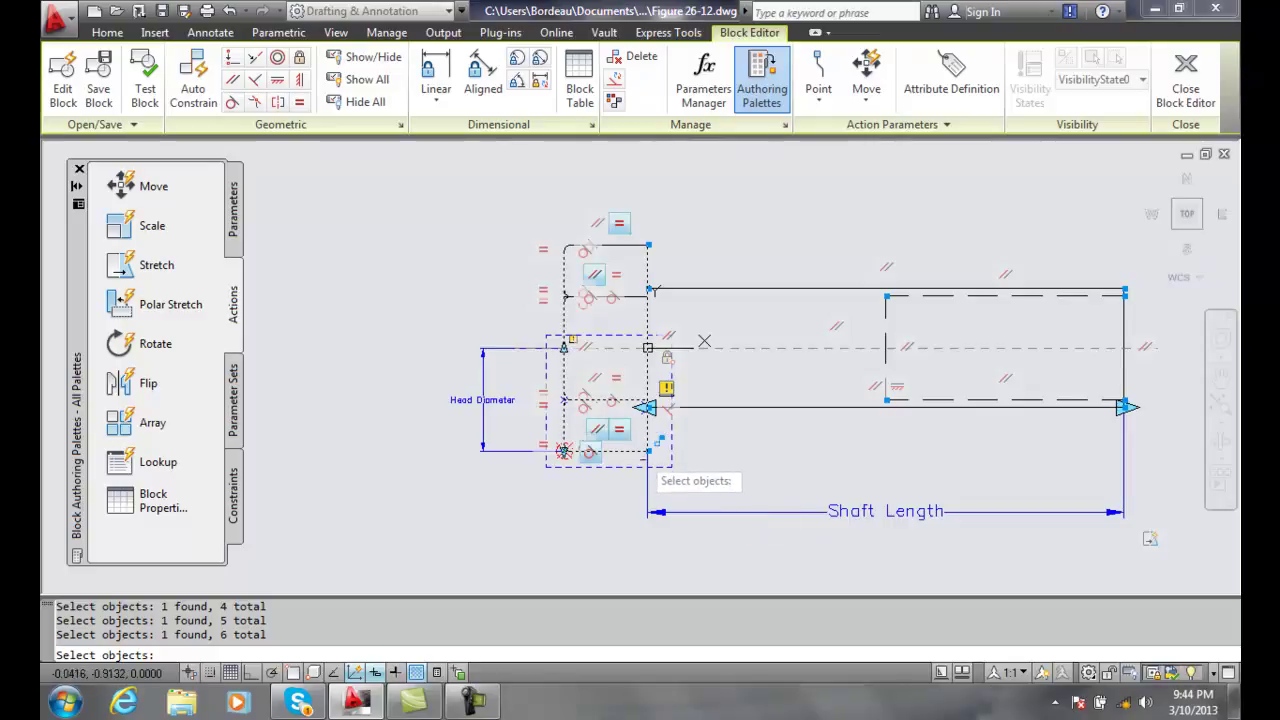
scroll(645, 460, up, 3)
scroll(645, 458, down, 2)
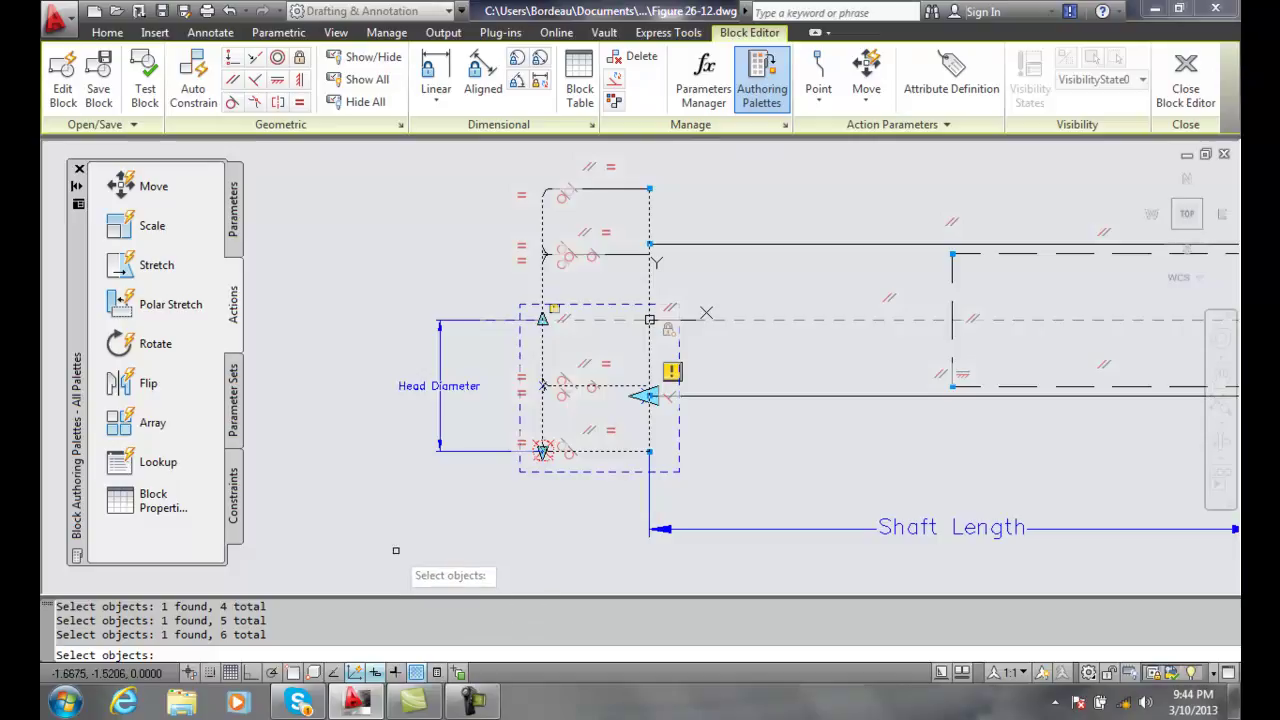
key(Return)
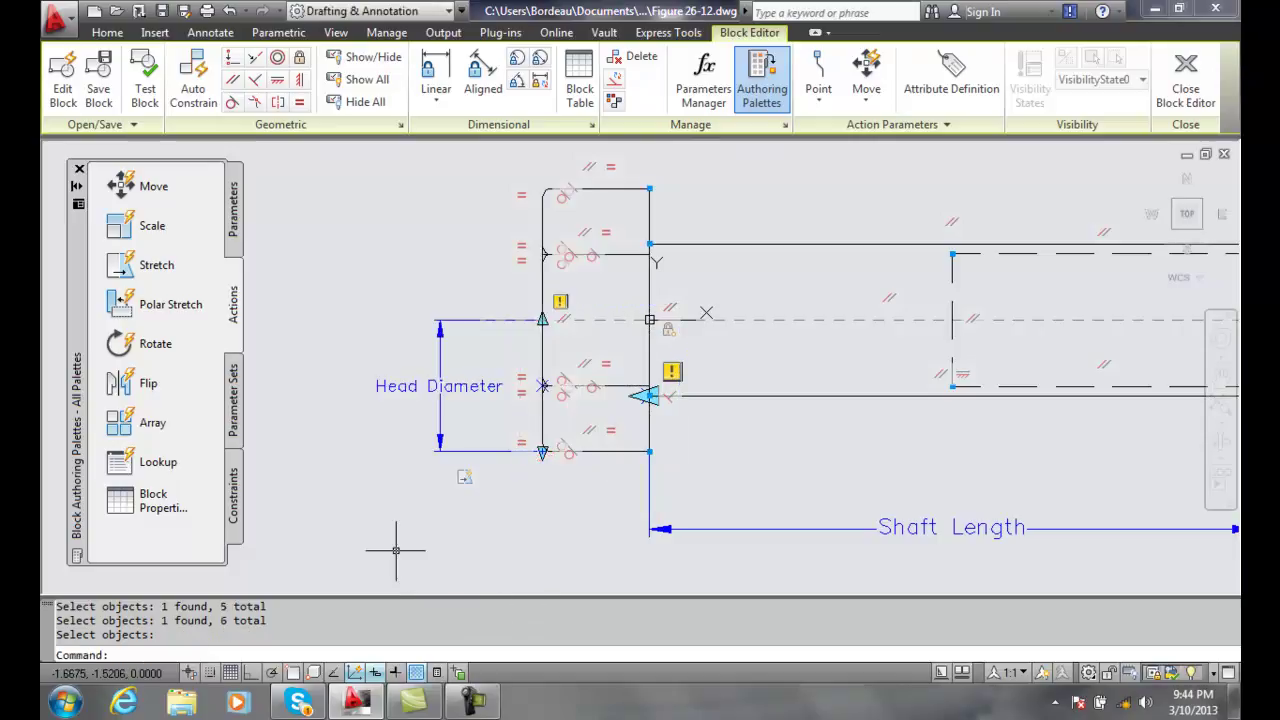